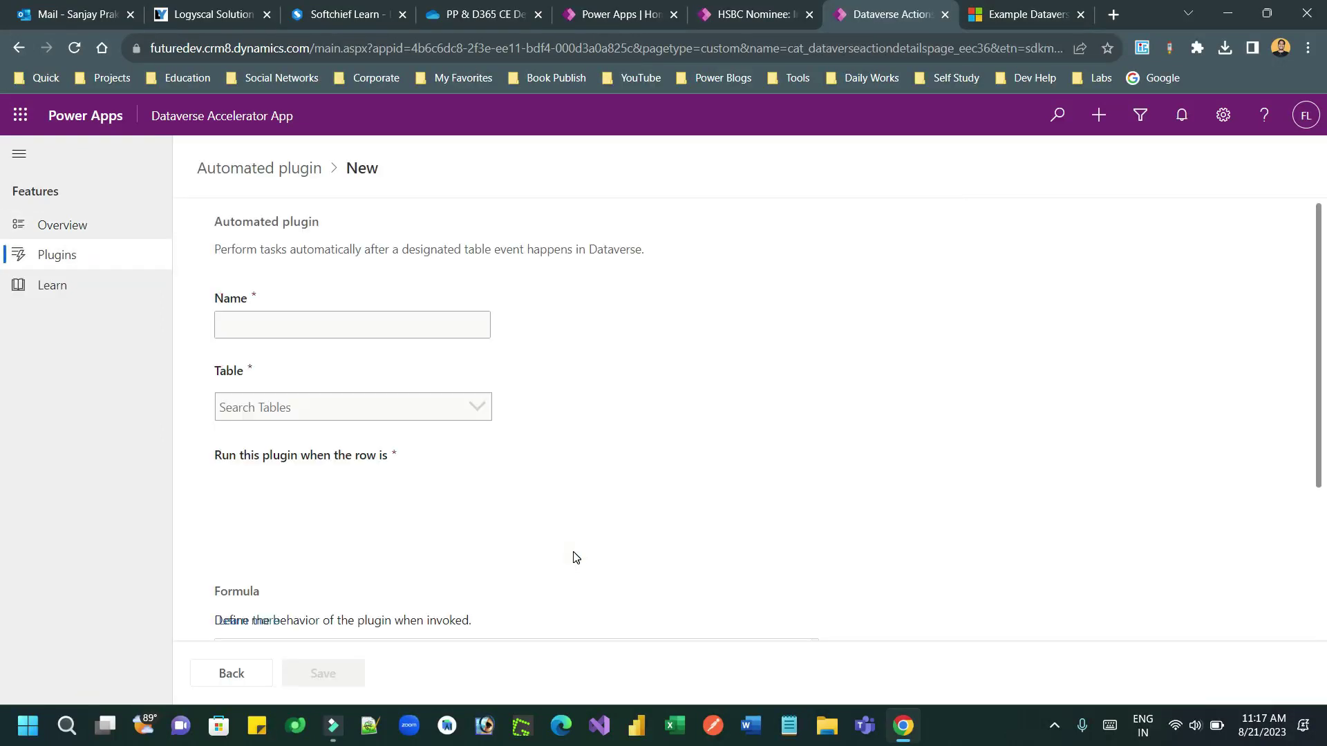
# - Enter 'Check Data Duplicate' in the automated plugin's Name box, dismissing the suggested-name list
pyautogui.click(382, 322)
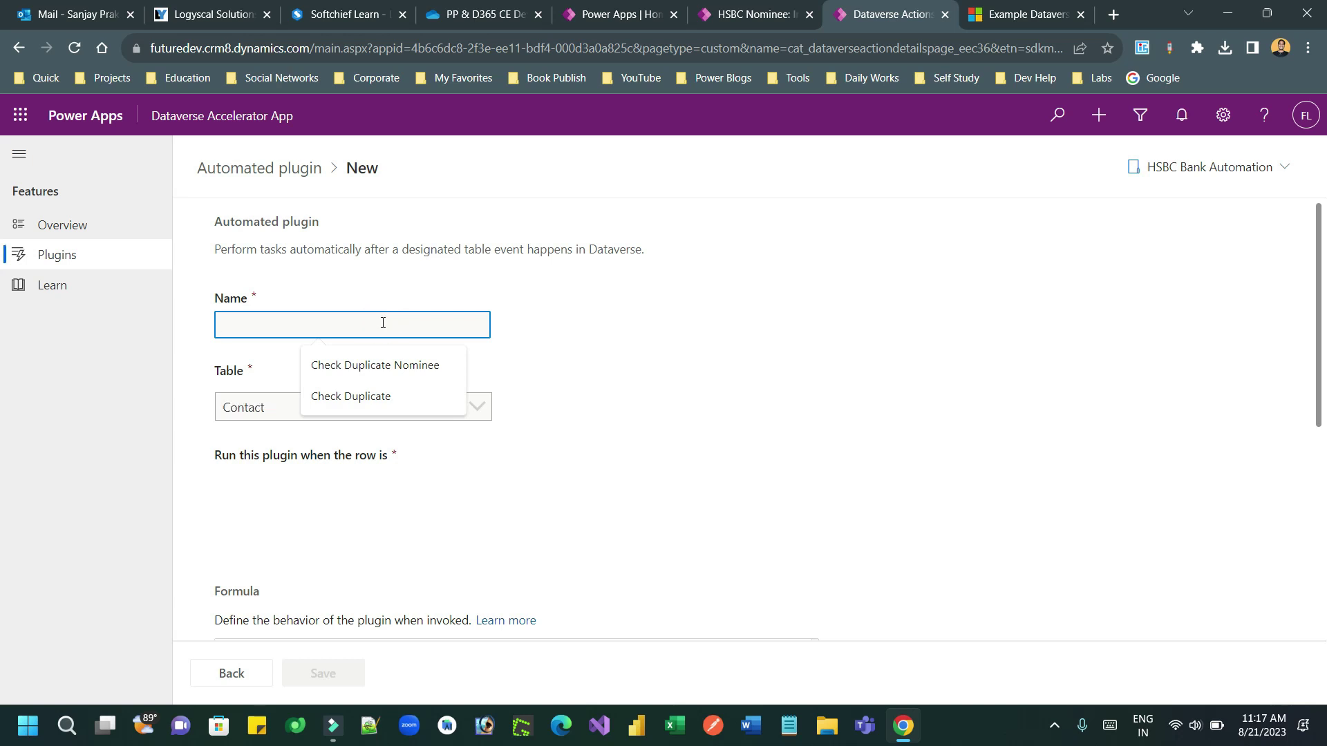
pyautogui.click(366, 187)
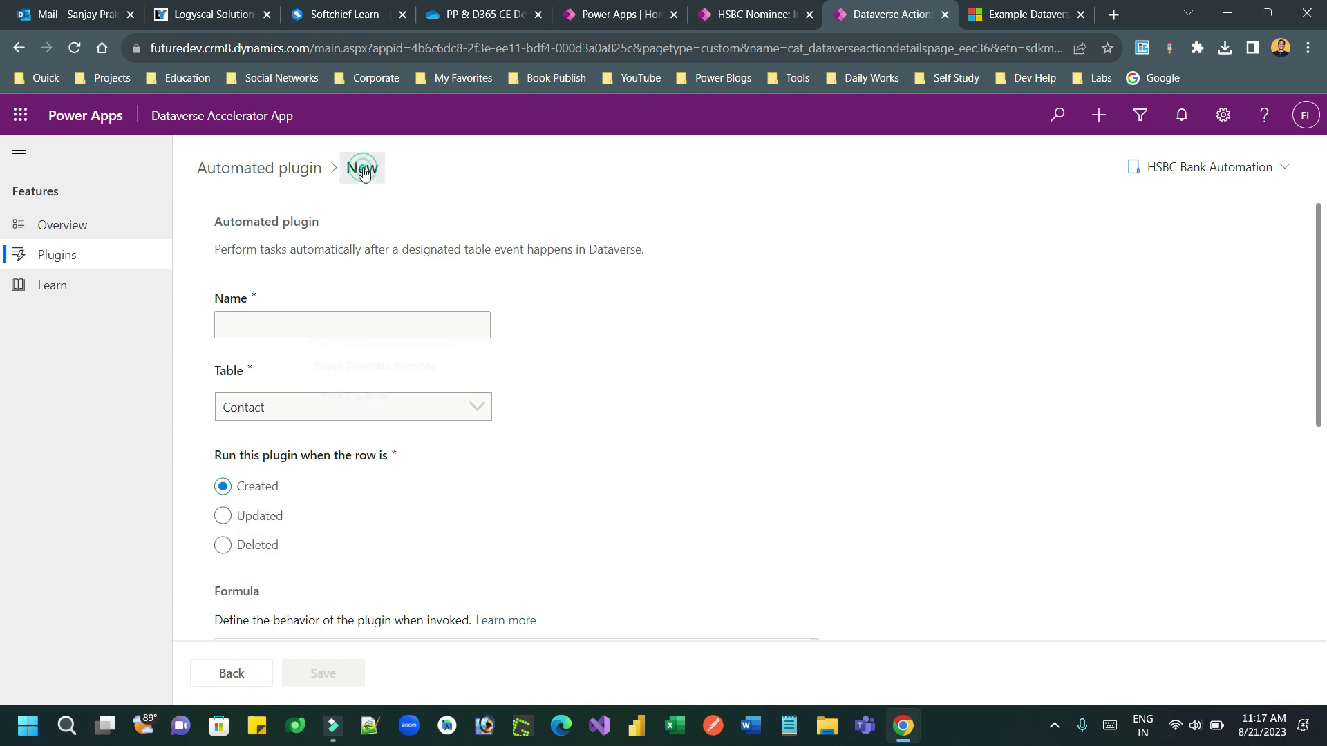
pyautogui.click(320, 333)
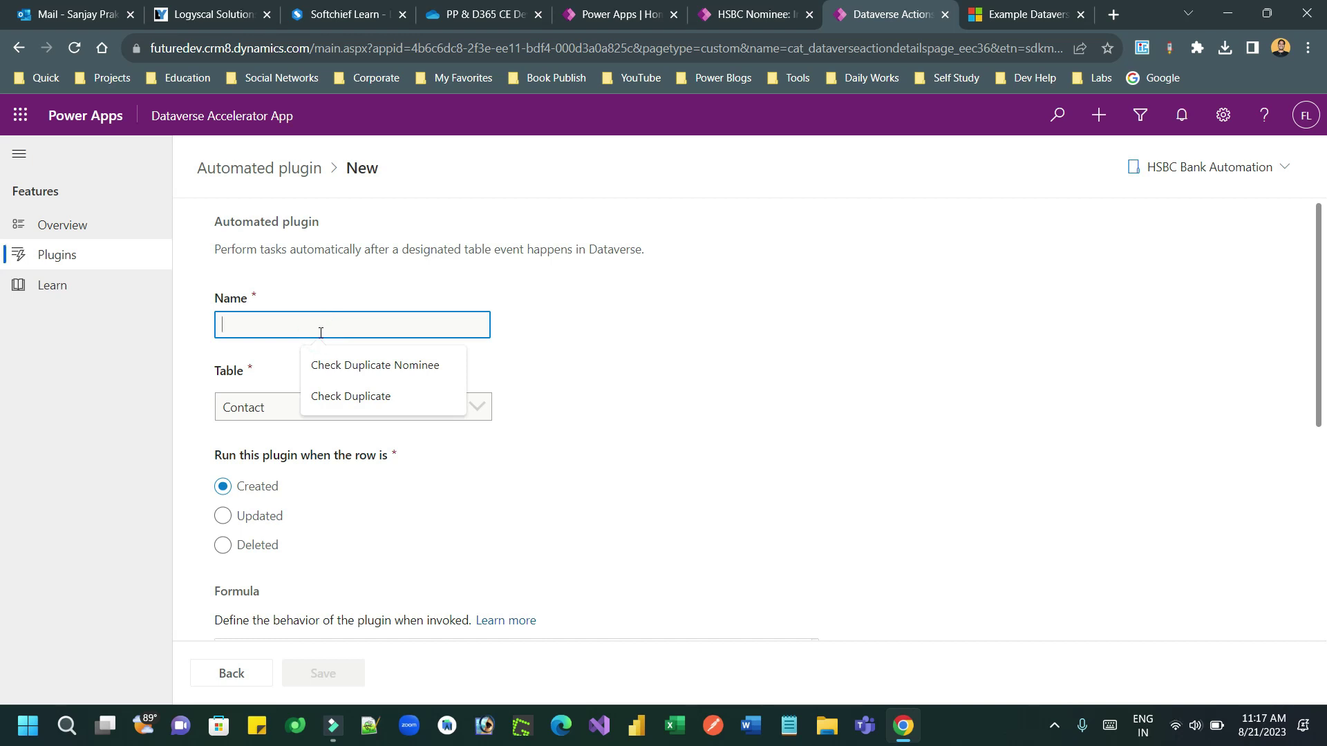
pyautogui.write('Check Data D')
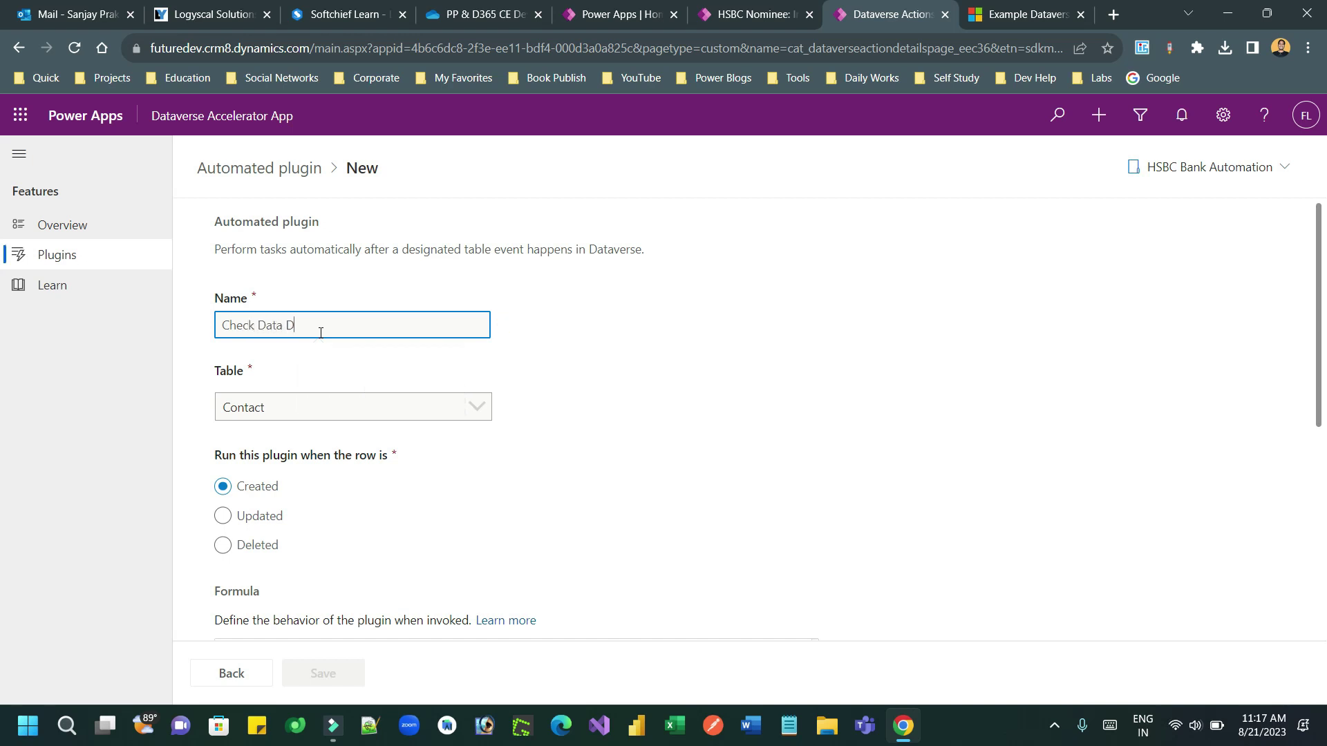
pyautogui.write('uplicate')
# - Set the plugin's Table to hsbc_HSBCNominee, keeping Created as the trigger
pyautogui.click(441, 406)
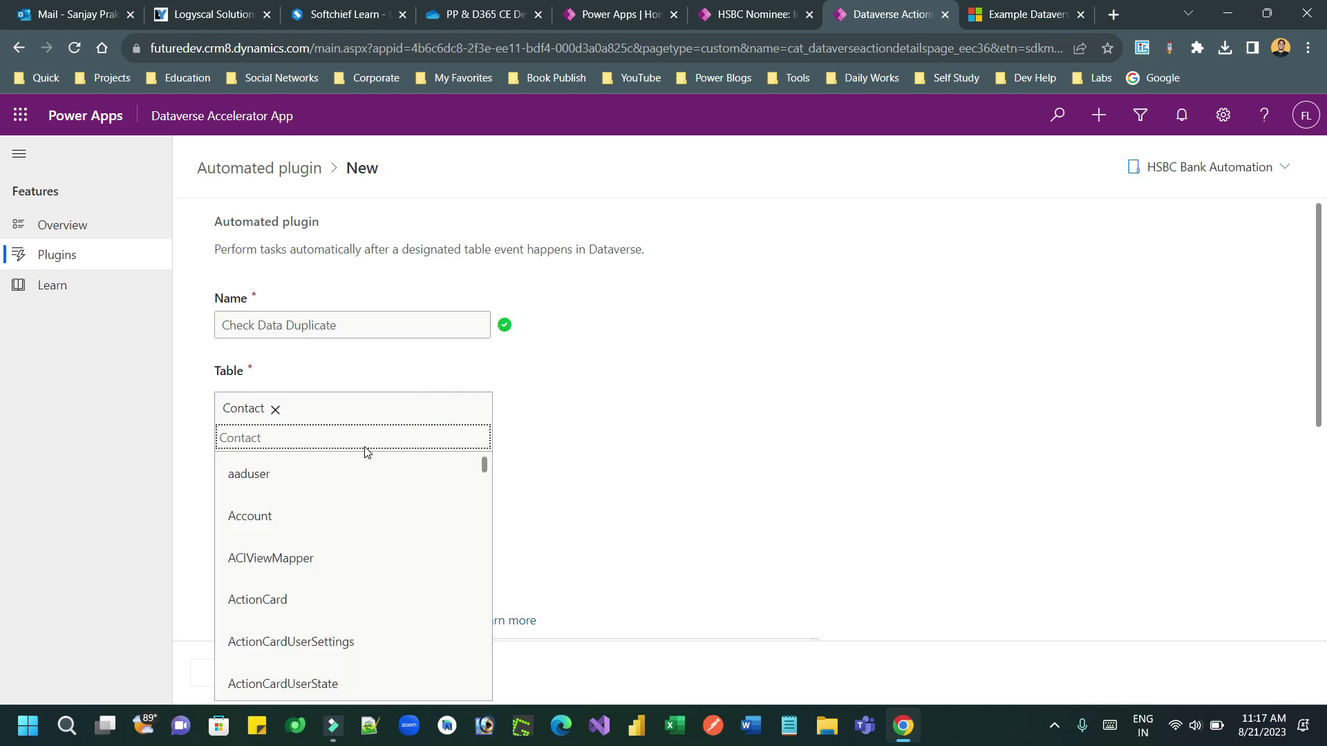
pyautogui.write('hsbc')
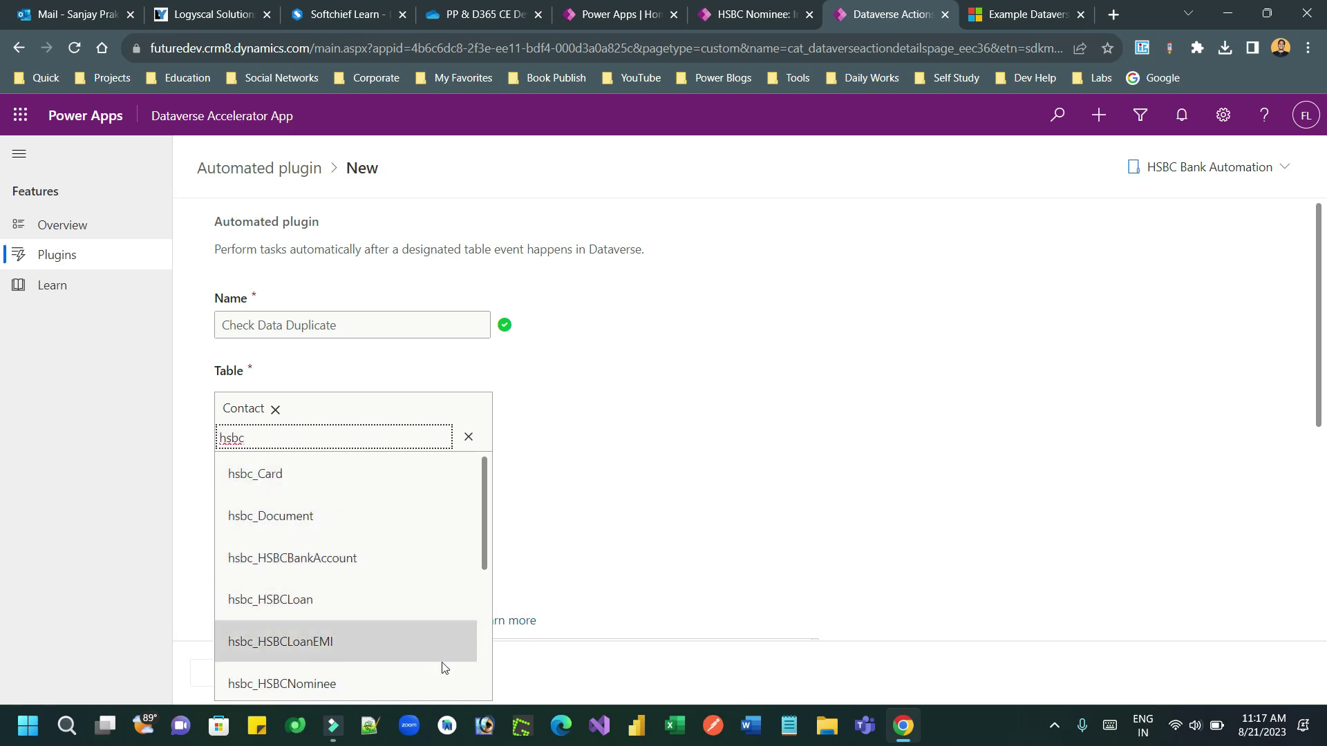
pyautogui.click(411, 677)
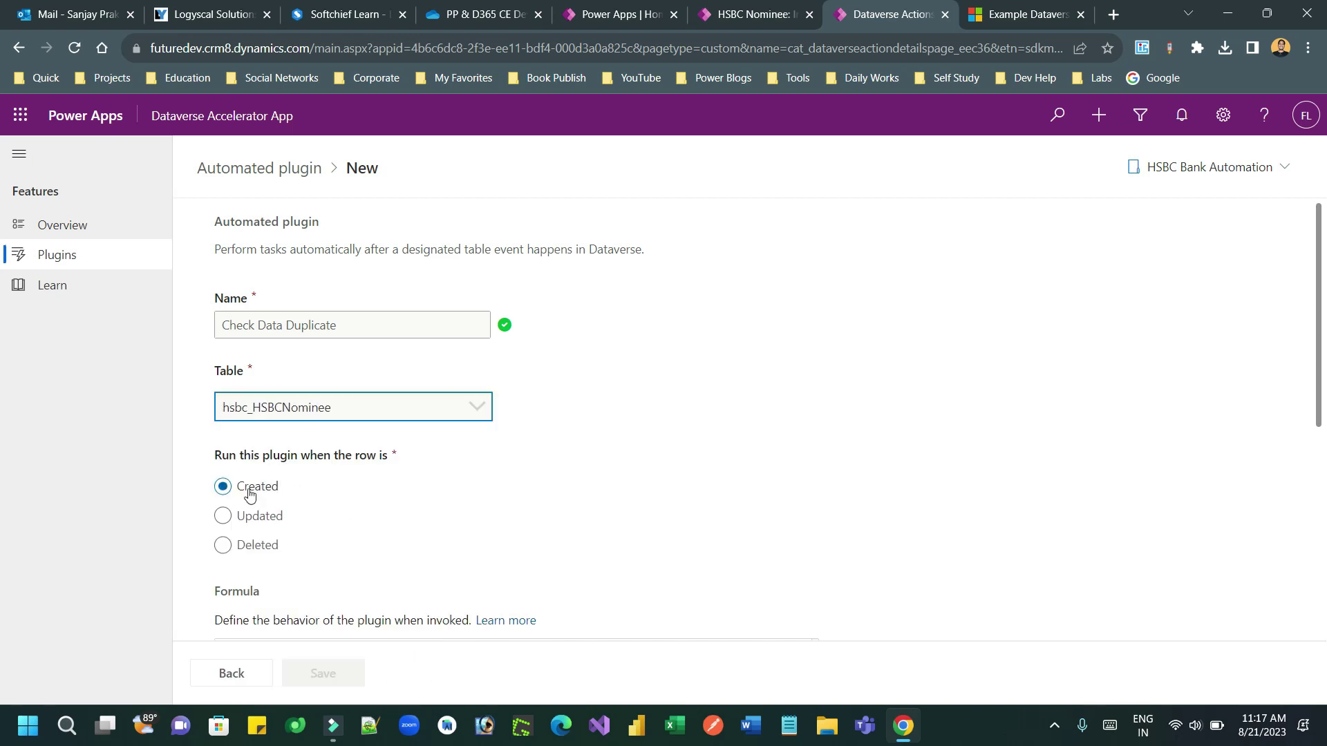
# - Begin the plugin formula with If(Len(ThisRecord, using autocomplete
pyautogui.scroll(-5, 504, 356)
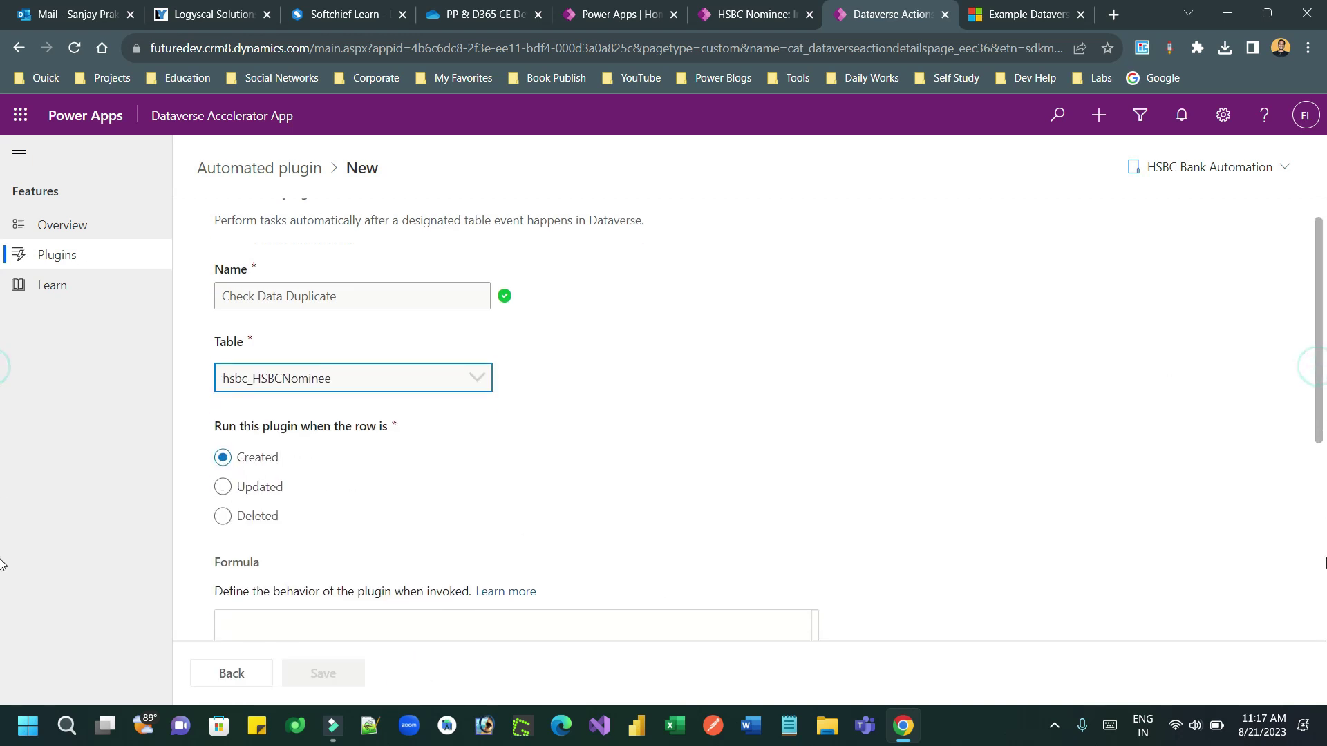
pyautogui.click(386, 323)
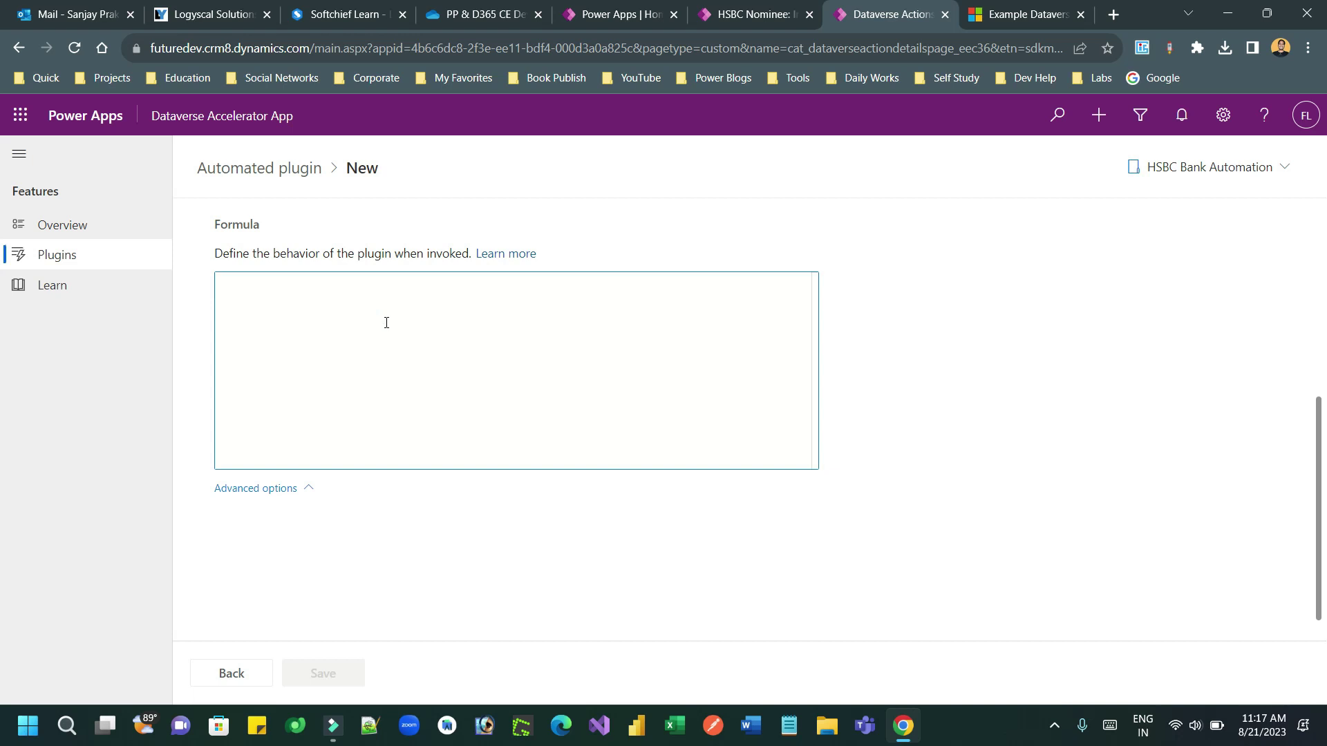
pyautogui.write('if')
pyautogui.press('Tab')
pyautogui.write('(len')
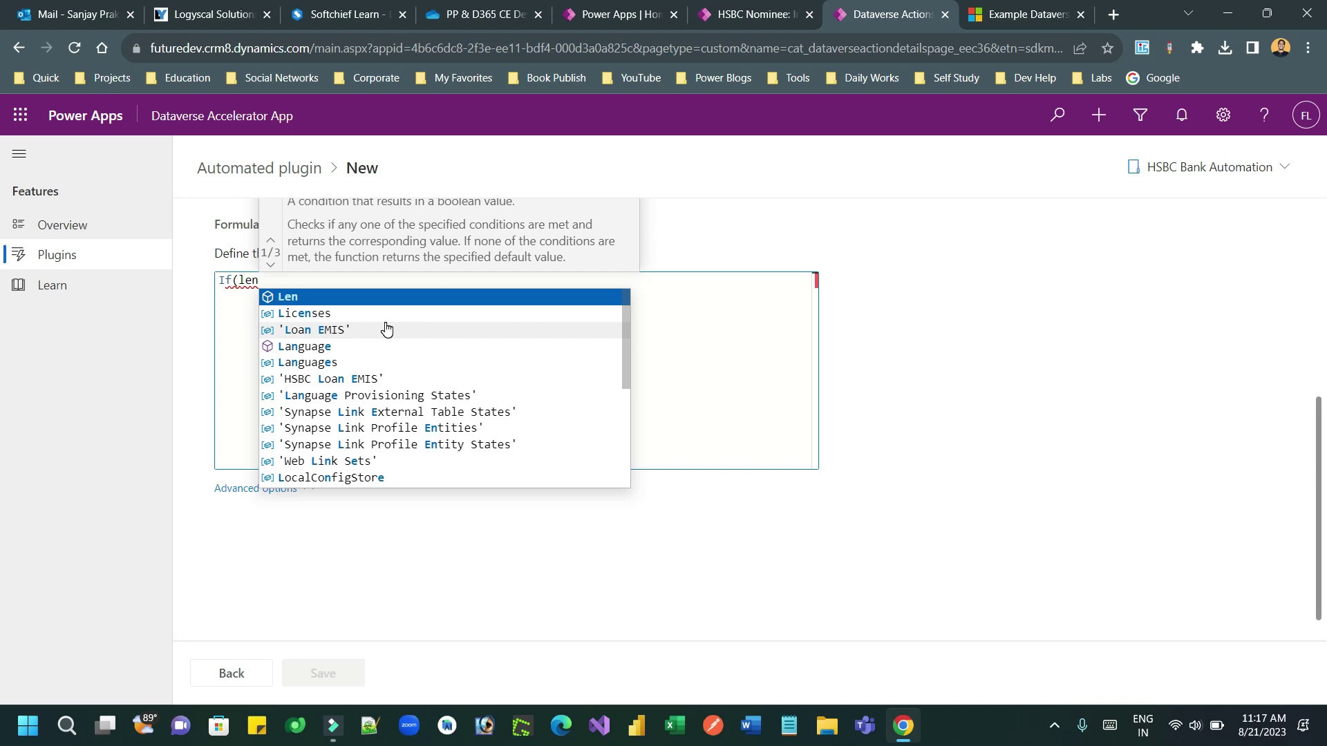
pyautogui.press('Tab')
pyautogui.write('(')
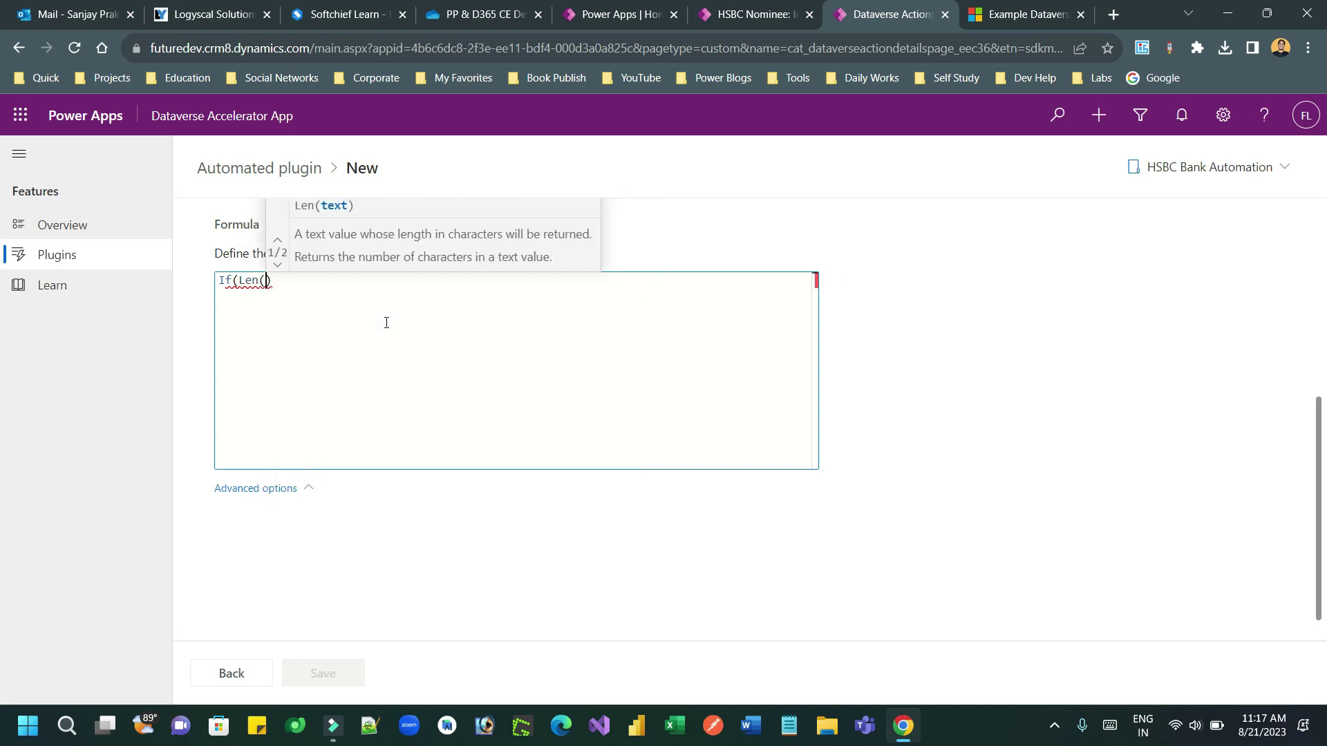
pyautogui.write('this')
pyautogui.press('Tab')
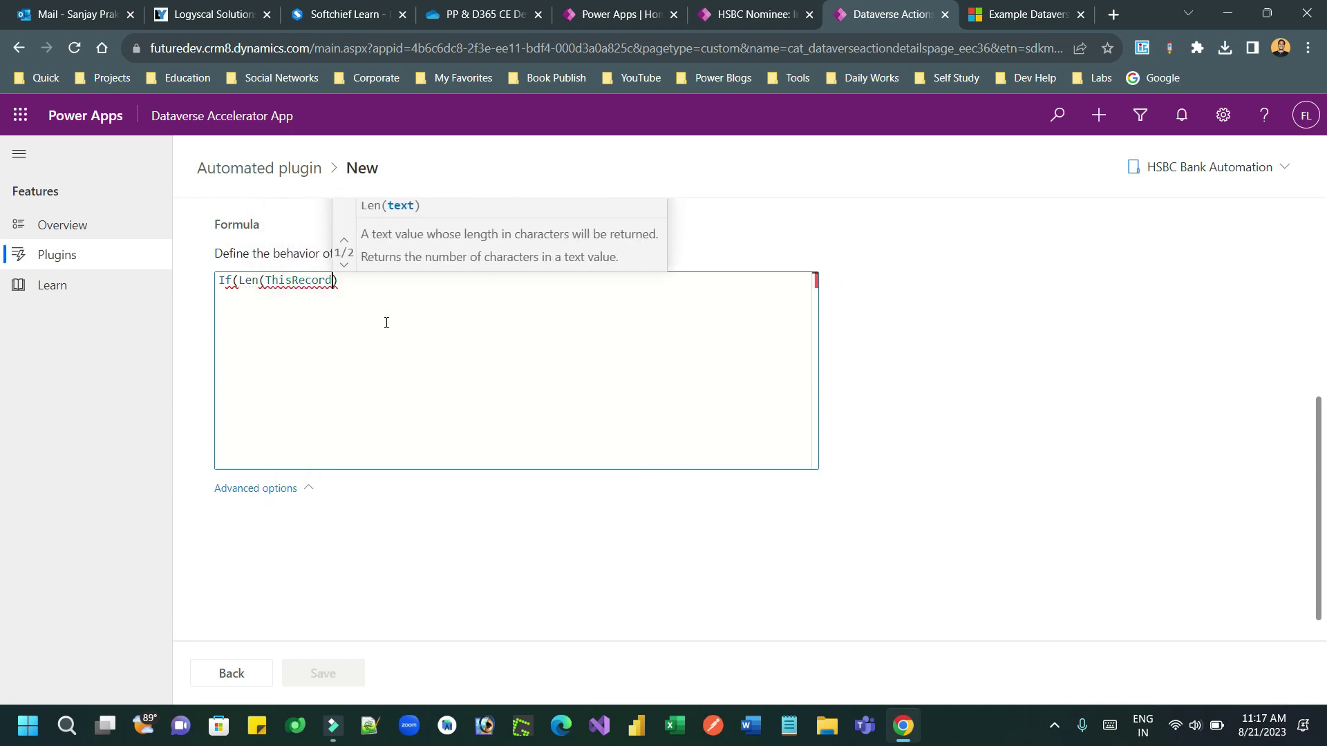
# - Complete the condition as ThisRecord.'Phone Number' under 10 followed by an Error() call
pyautogui.write('.phon')
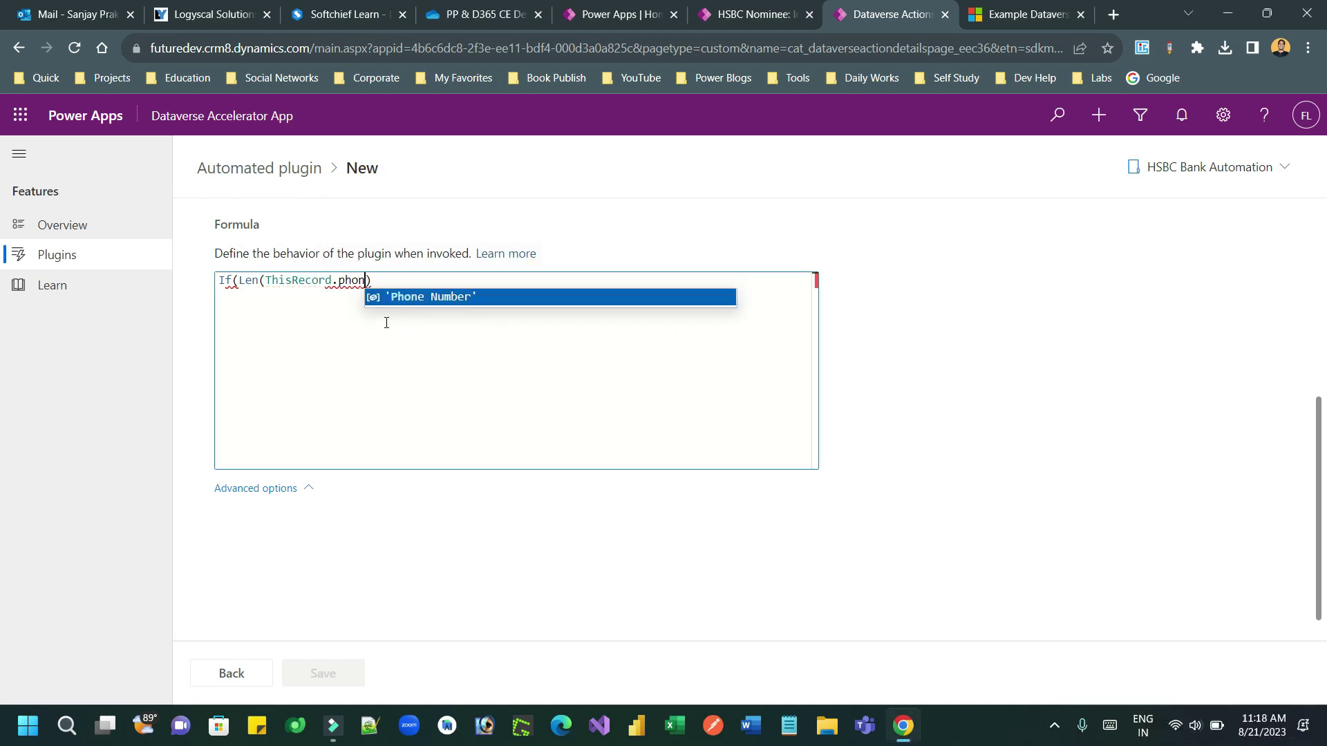
pyautogui.press('Tab')
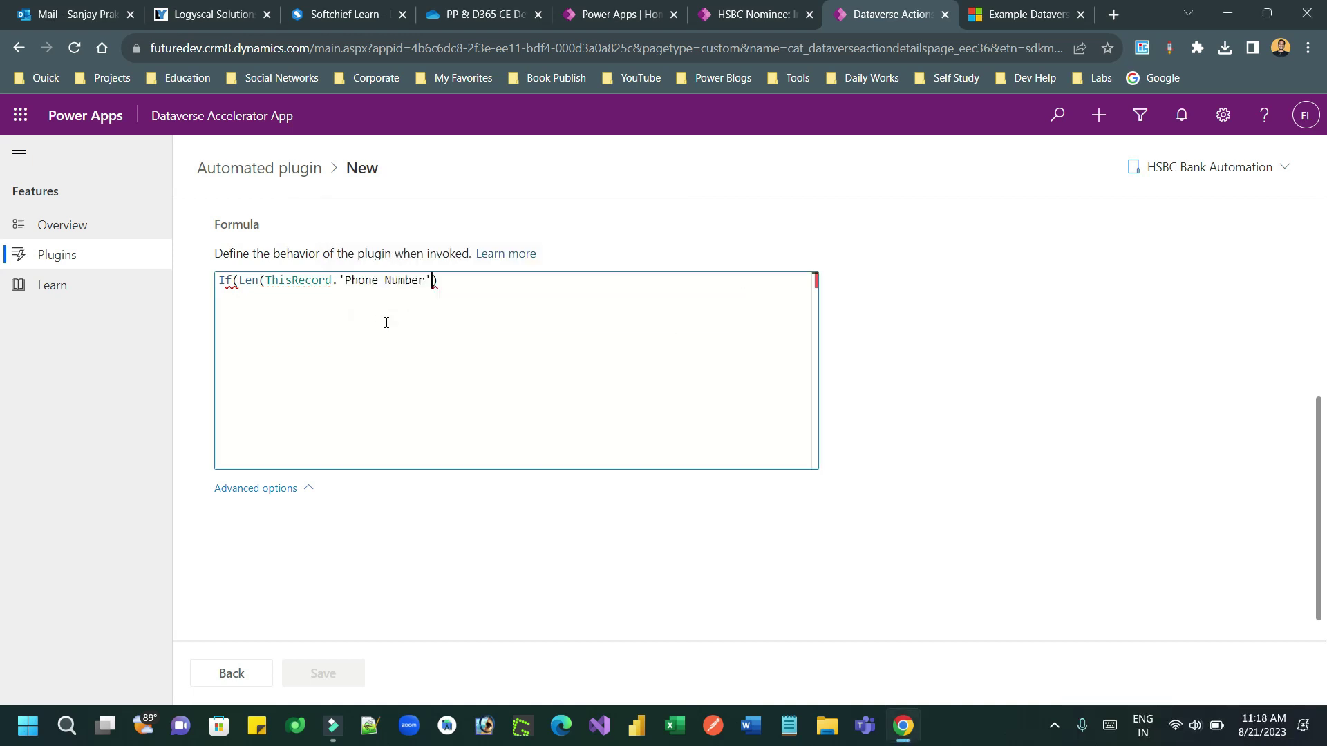
pyautogui.write('<10,')
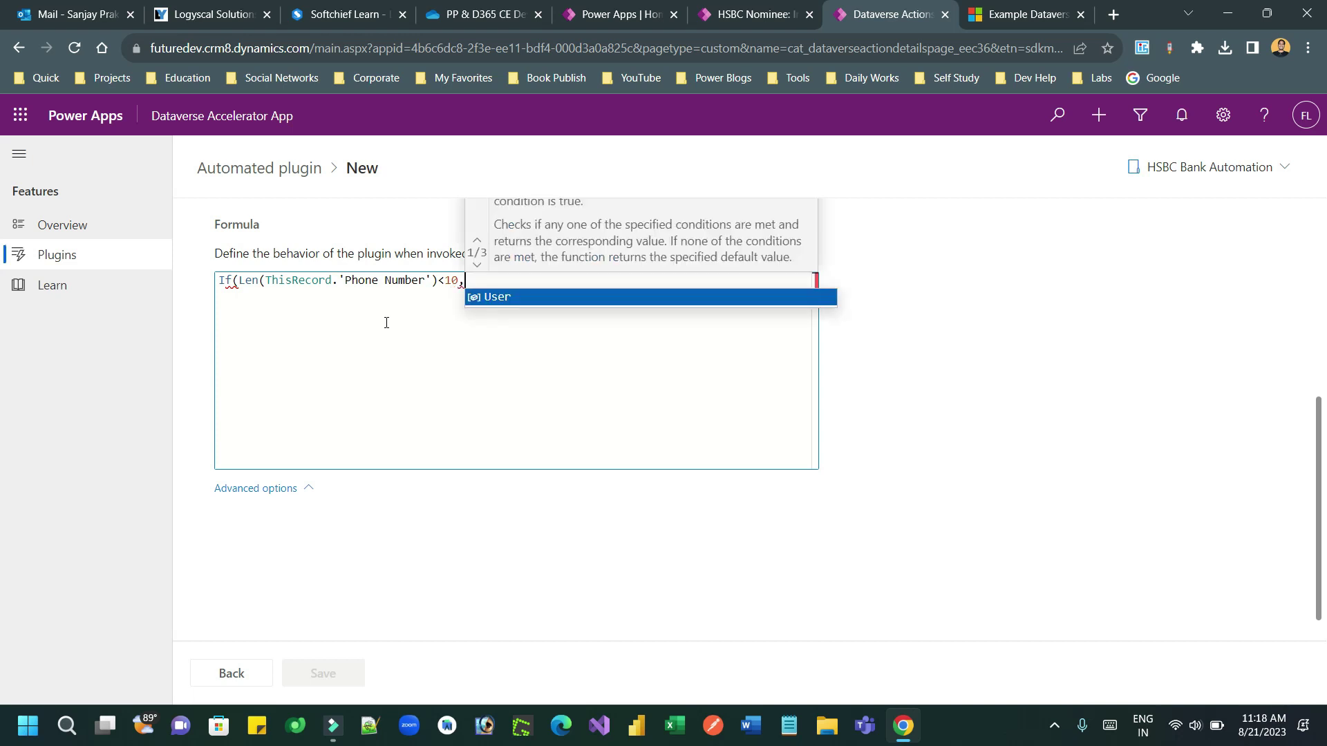
pyautogui.write('Err')
pyautogui.press('Tab')
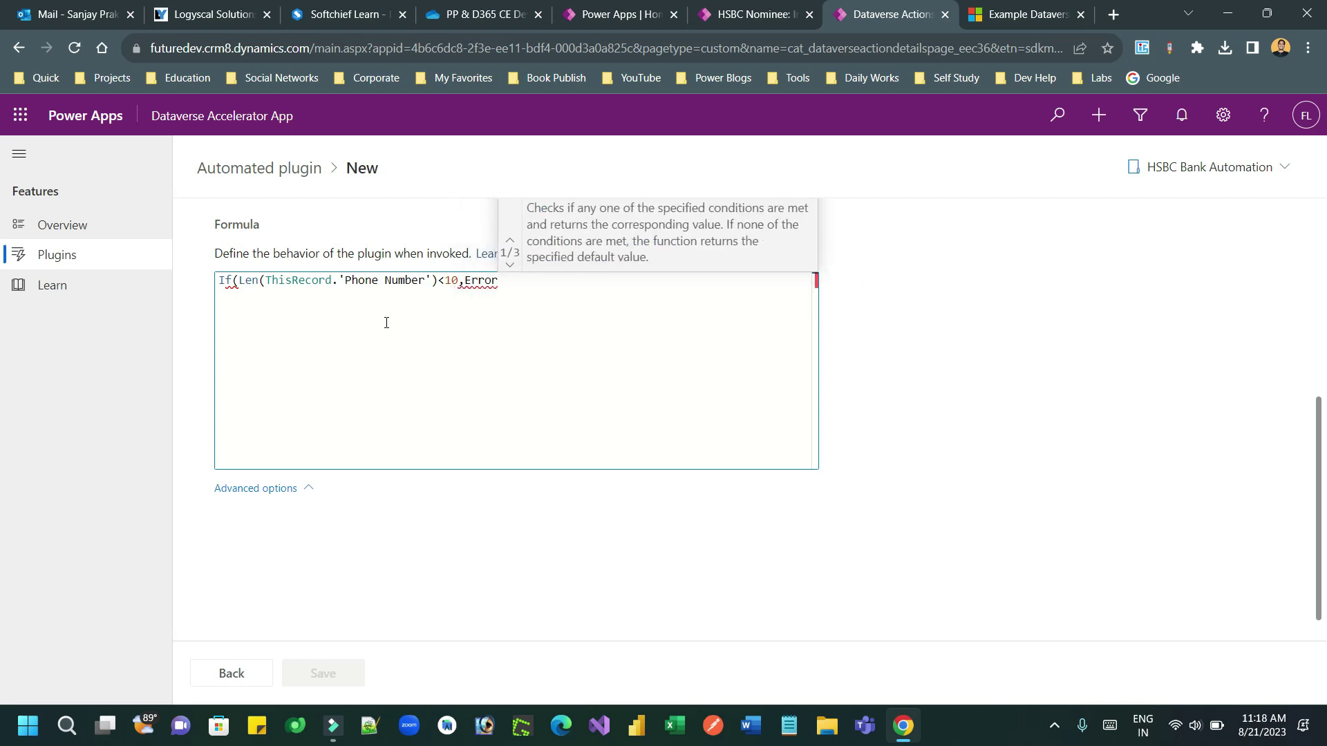
pyautogui.write('()')
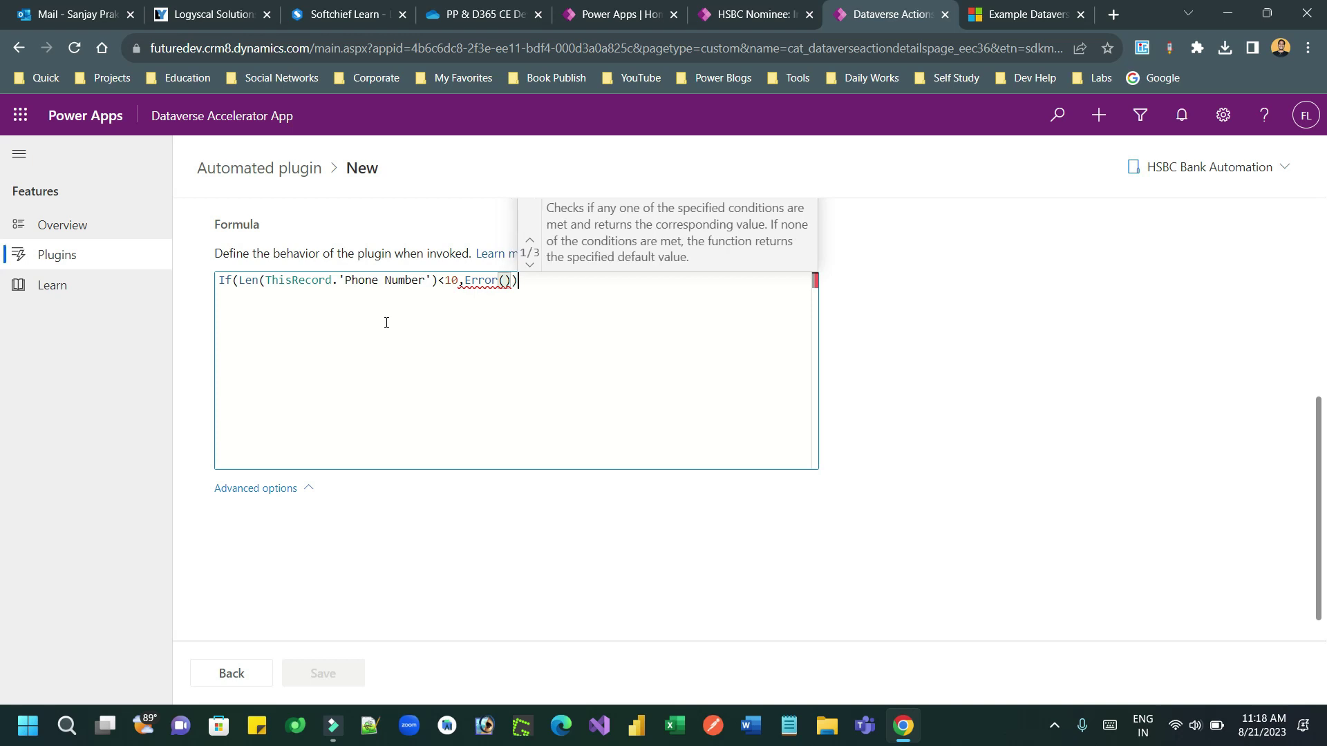
pyautogui.write(')')
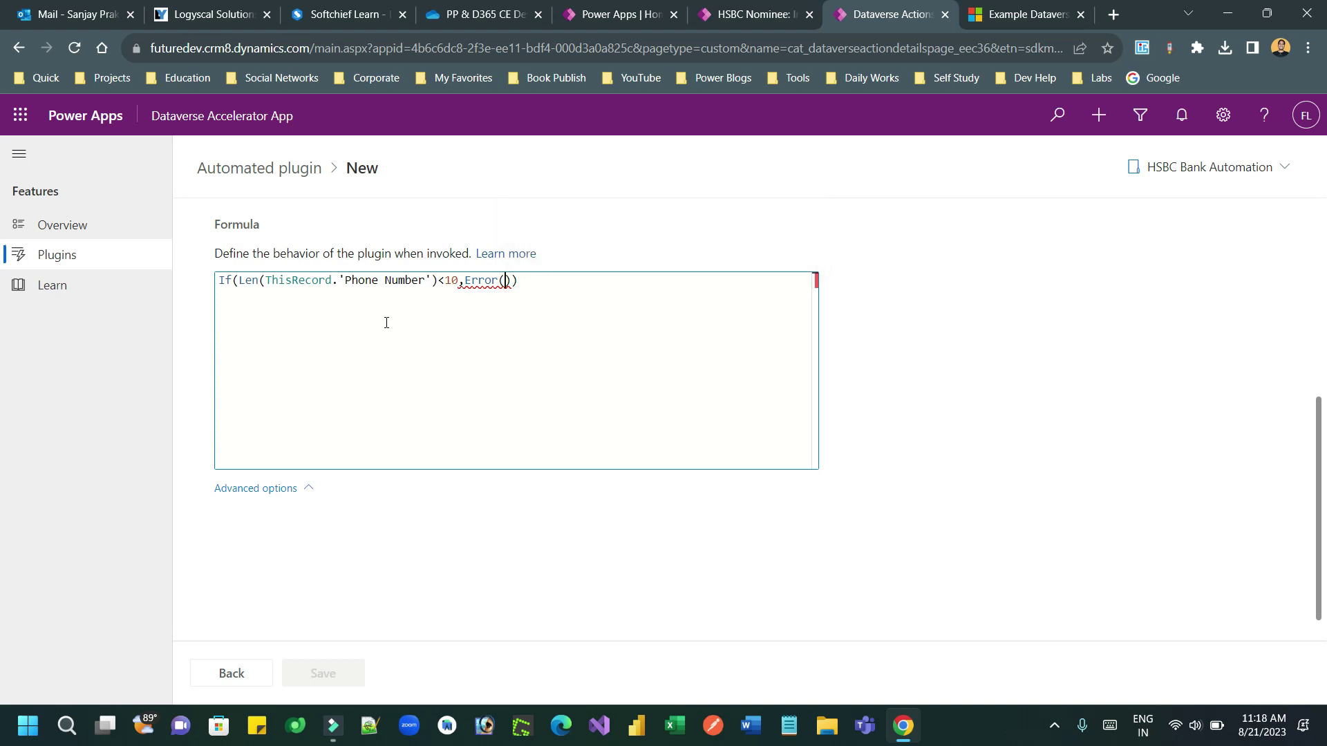
pyautogui.write('{}')
# - Fill in the Error record's Kind and start the 'Invalid' message text
pyautogui.press('Left')
pyautogui.write('Kind:Err')
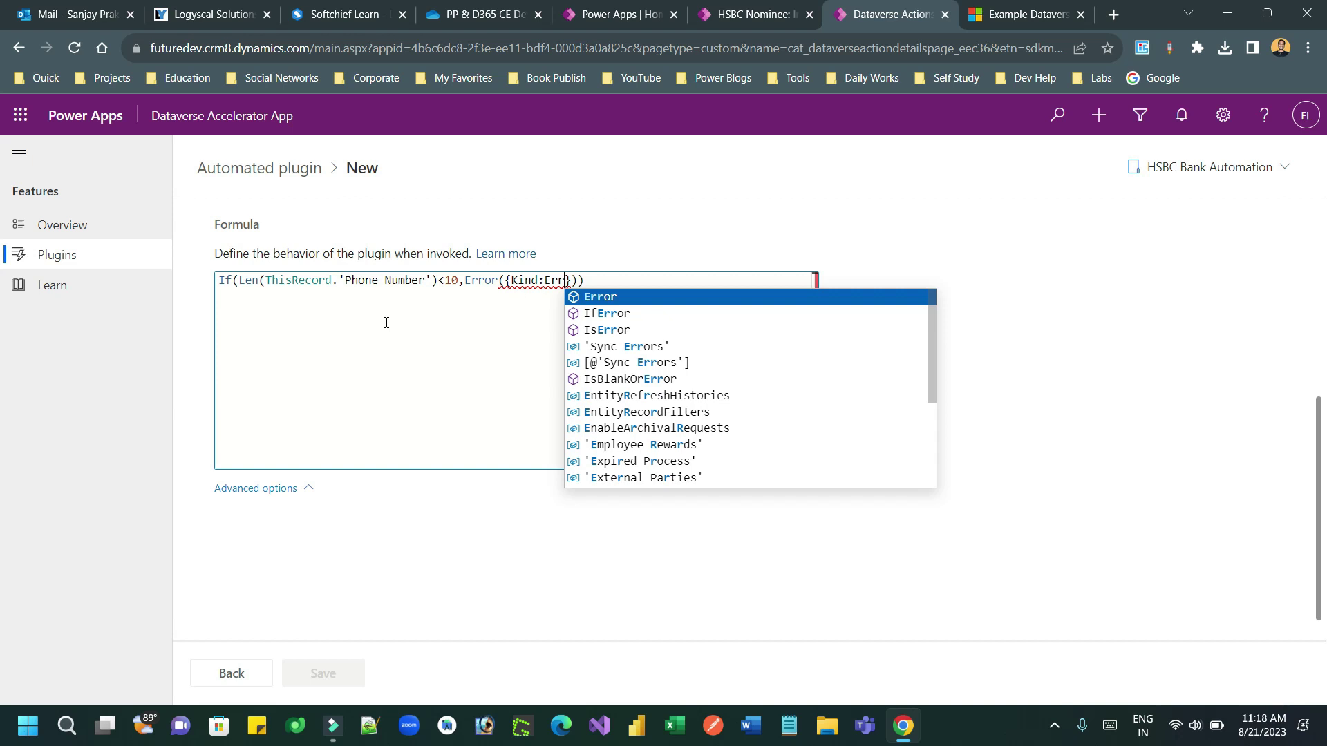
pyautogui.press('Tab')
pyautogui.write('K')
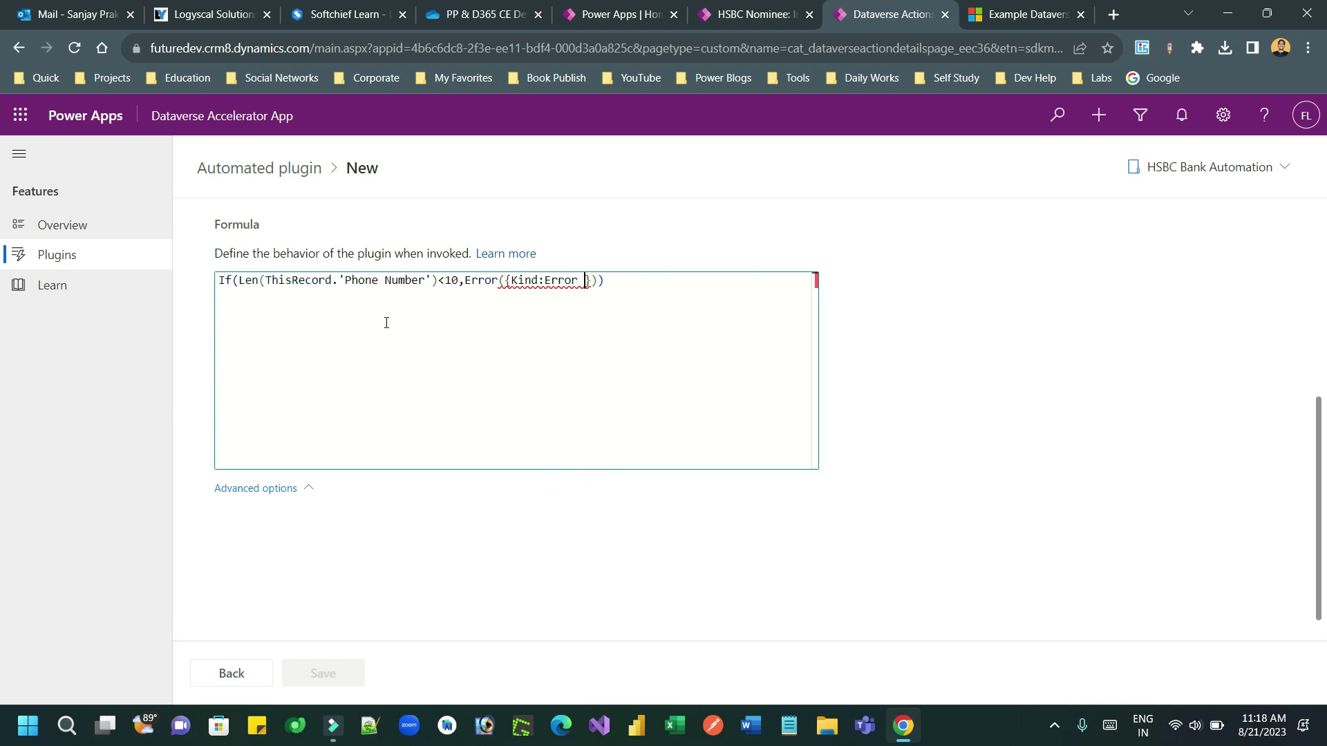
pyautogui.press('BackSpace')
pyautogui.press('BackSpace')
pyautogui.press('BackSpace')
pyautogui.press('BackSpace')
pyautogui.press('BackSpace')
pyautogui.press('BackSpace')
pyautogui.press('BackSpace')
pyautogui.press('BackSpace')
pyautogui.press('BackSpace')
pyautogui.press('BackSpace')
pyautogui.press('BackSpace')
pyautogui.press('BackSpace')
pyautogui.press('BackSpace')
pyautogui.press('BackSpace')
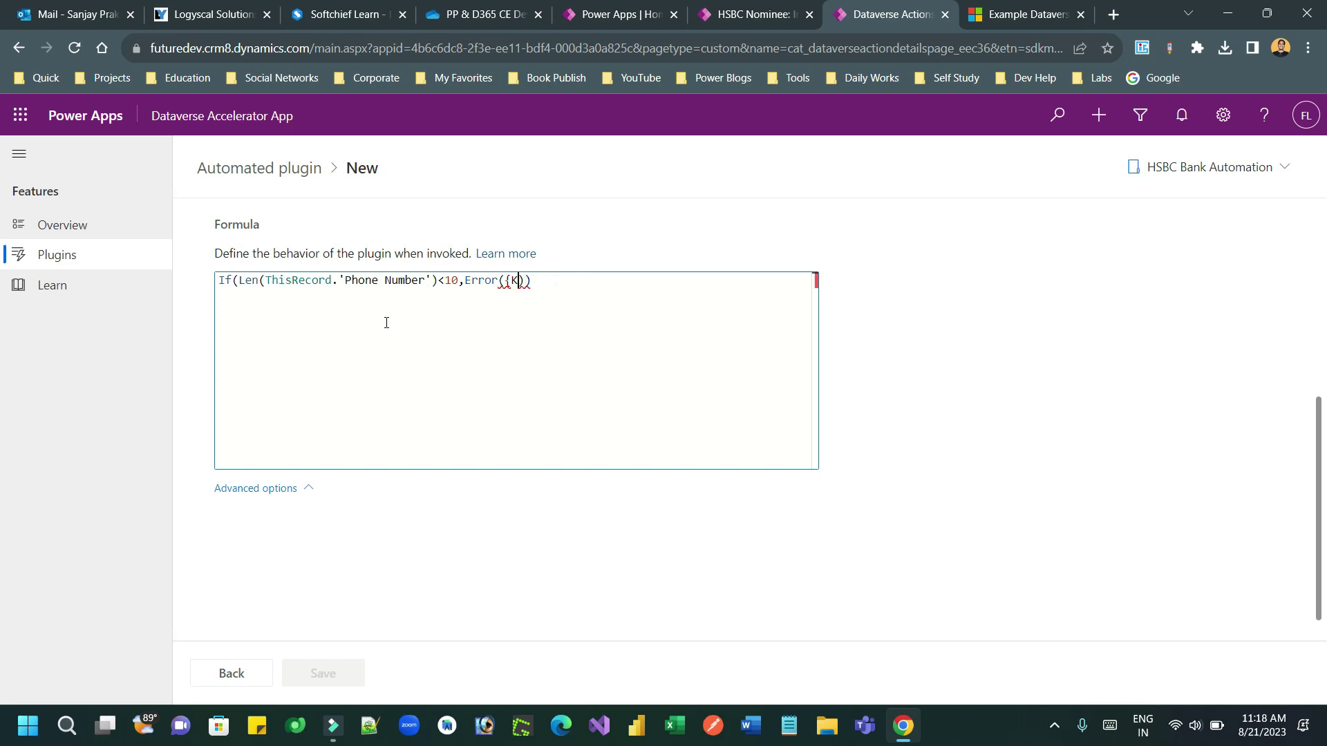
pyautogui.write('"')
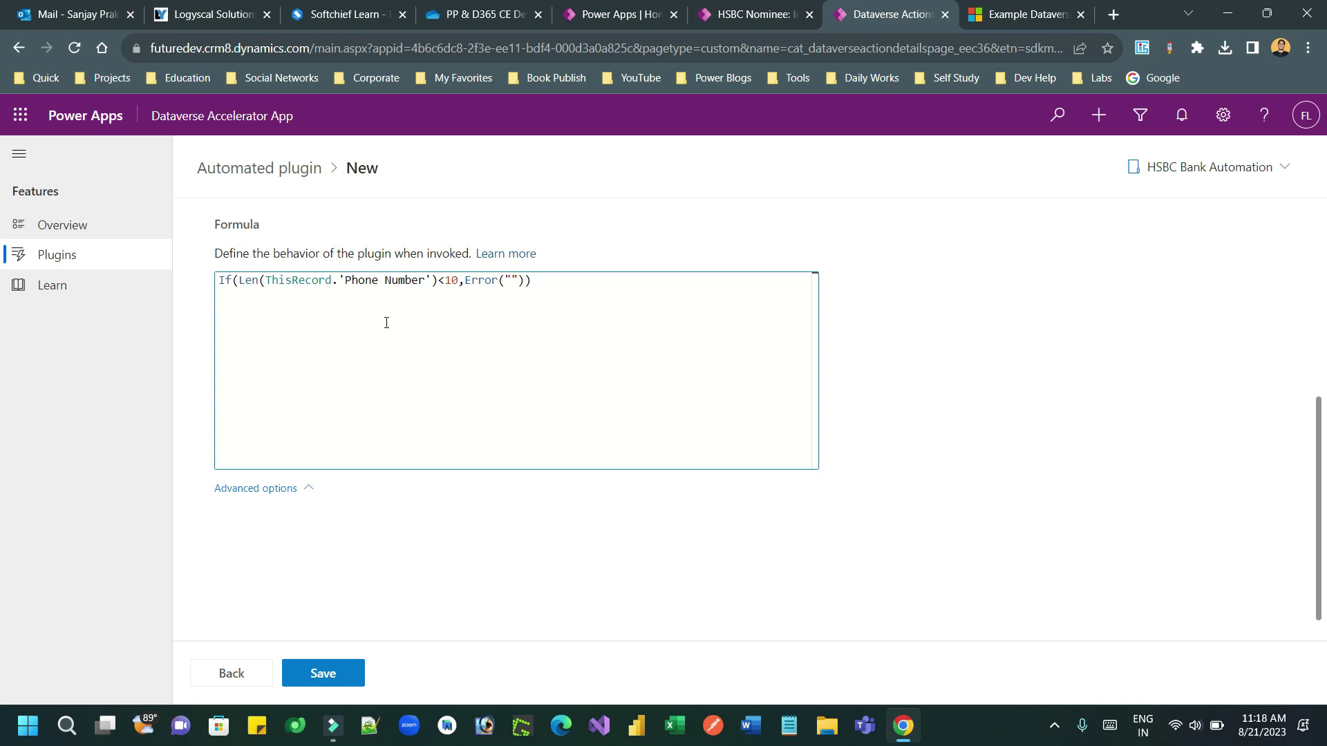
pyautogui.write('Invalid ')
pyautogui.write('phone')
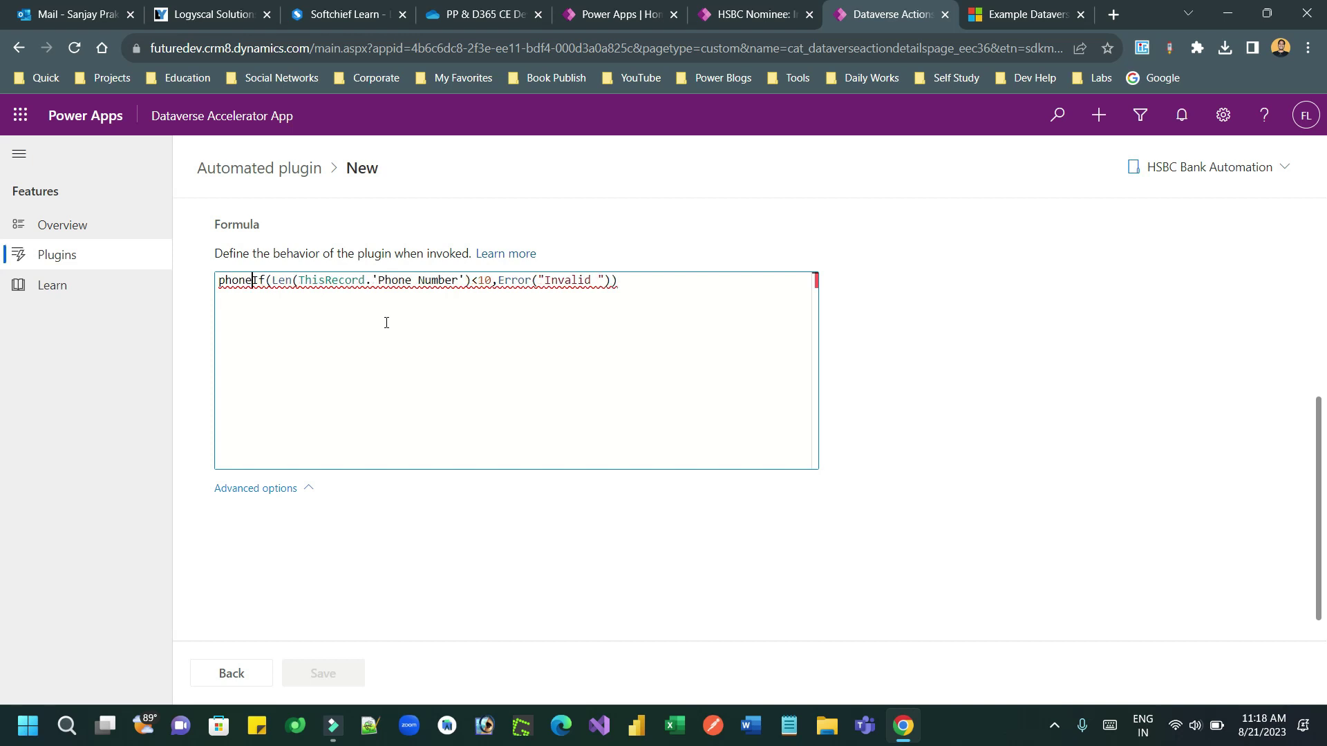
pyautogui.press('BackSpace')
pyautogui.press('BackSpace')
pyautogui.press('BackSpace')
pyautogui.press('BackSpace')
pyautogui.press('BackSpace')
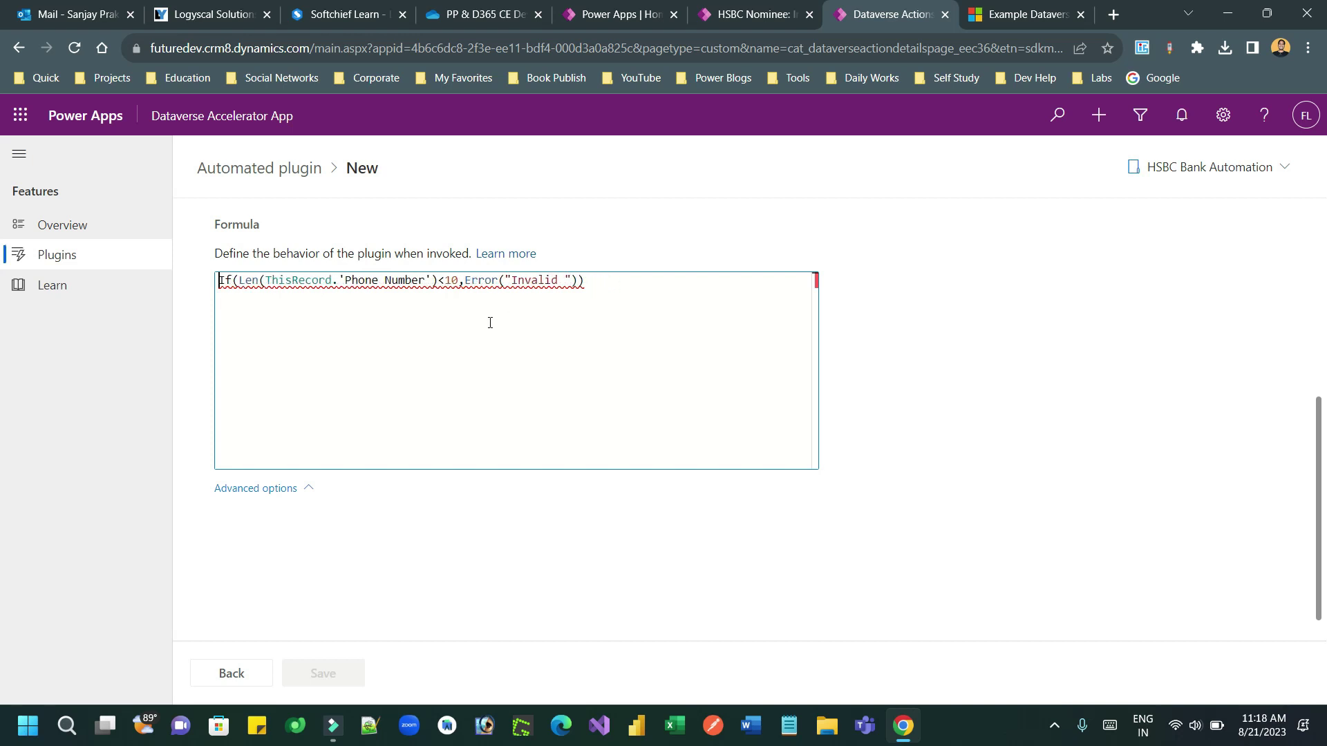
# - Finish the message as 'Invalid Phone. must be 10 digit' and save the plugin
pyautogui.click(567, 275)
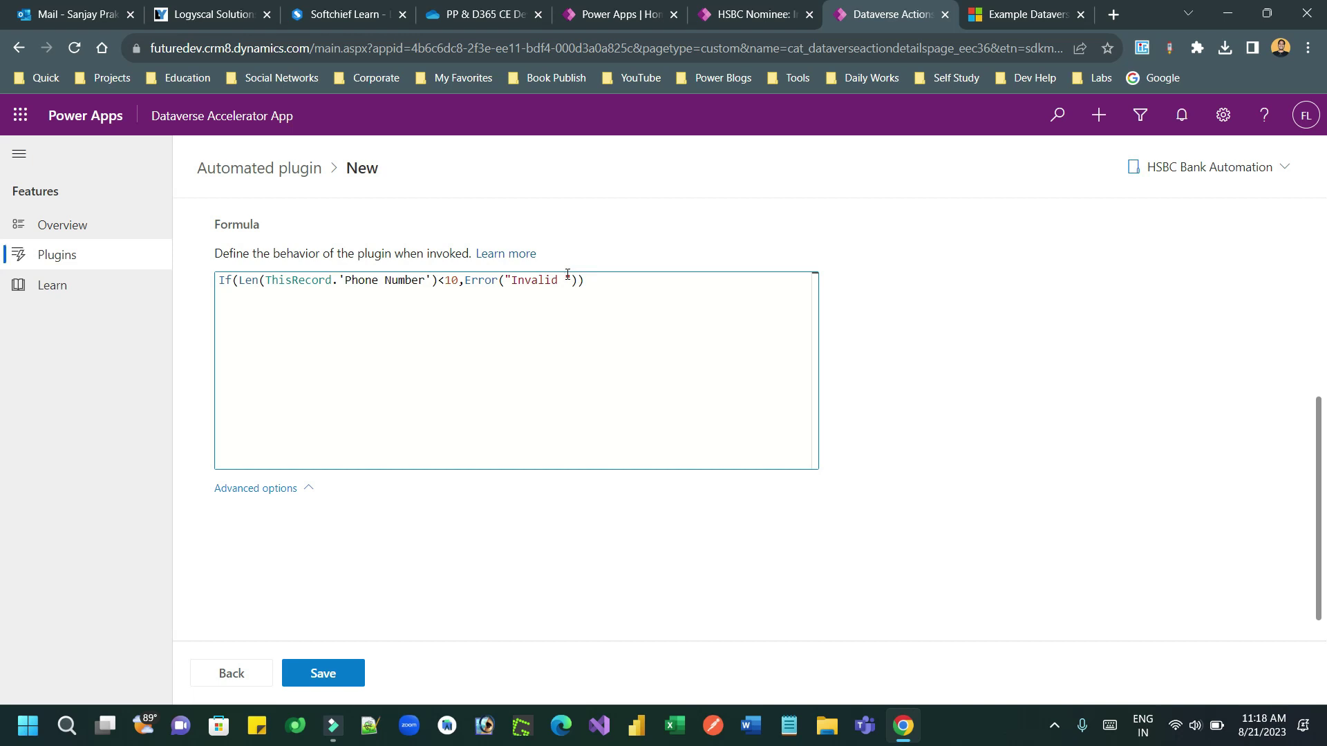
pyautogui.write('P')
pyautogui.write('hone. mu')
pyautogui.write('st be 1')
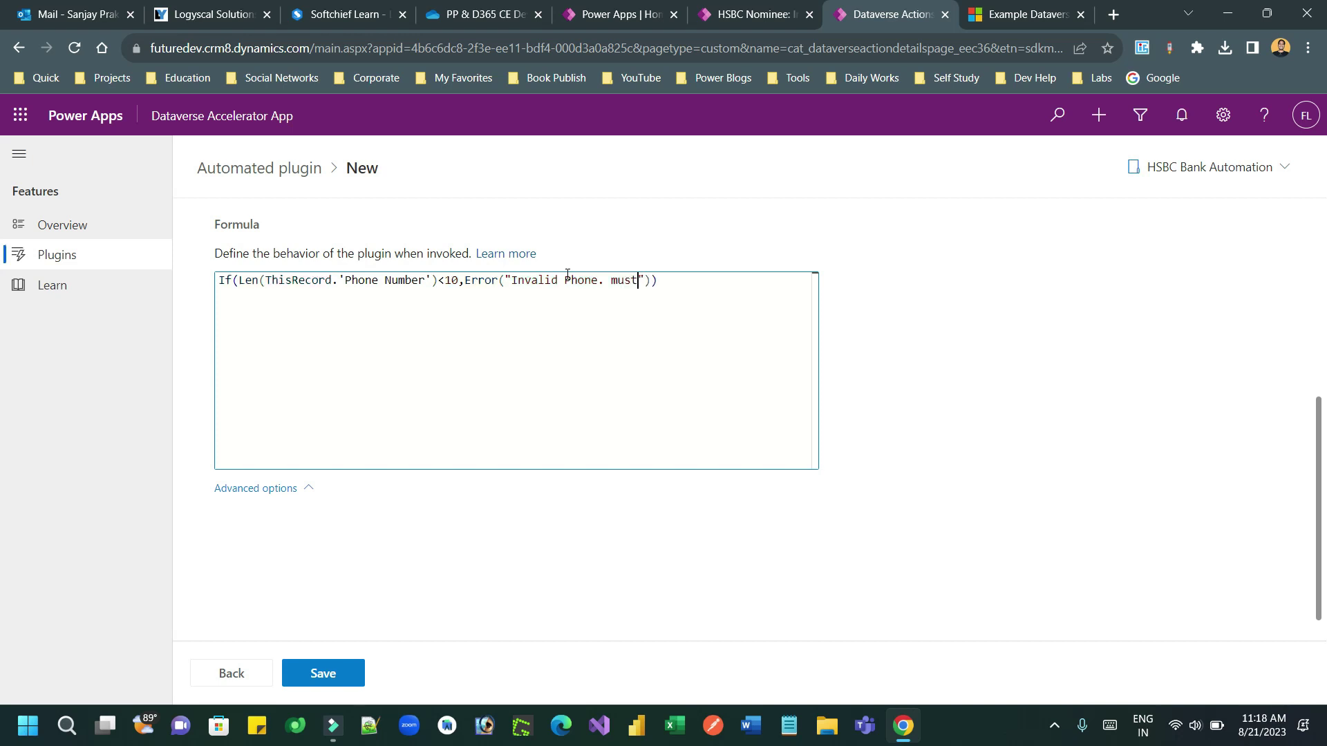
pyautogui.write('0')
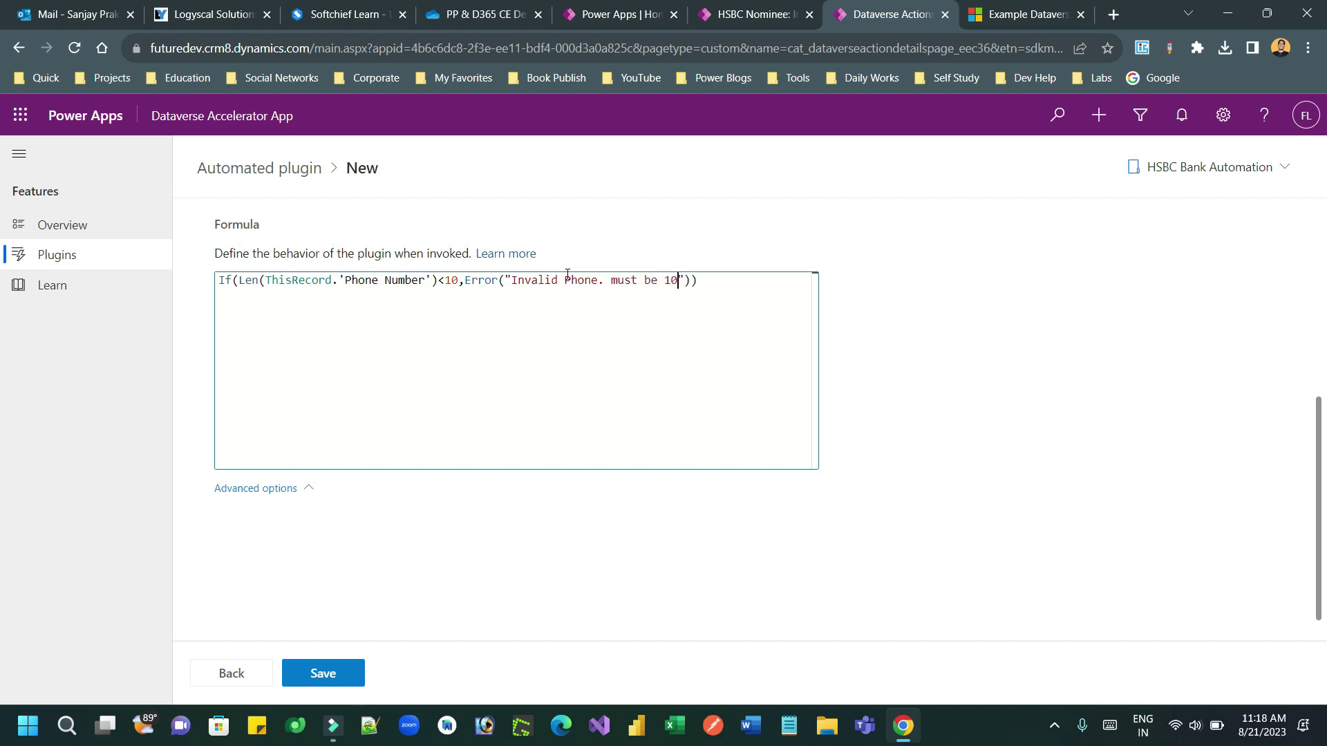
pyautogui.write('.')
pyautogui.press('BackSpace')
pyautogui.write('digit')
pyautogui.click(323, 675)
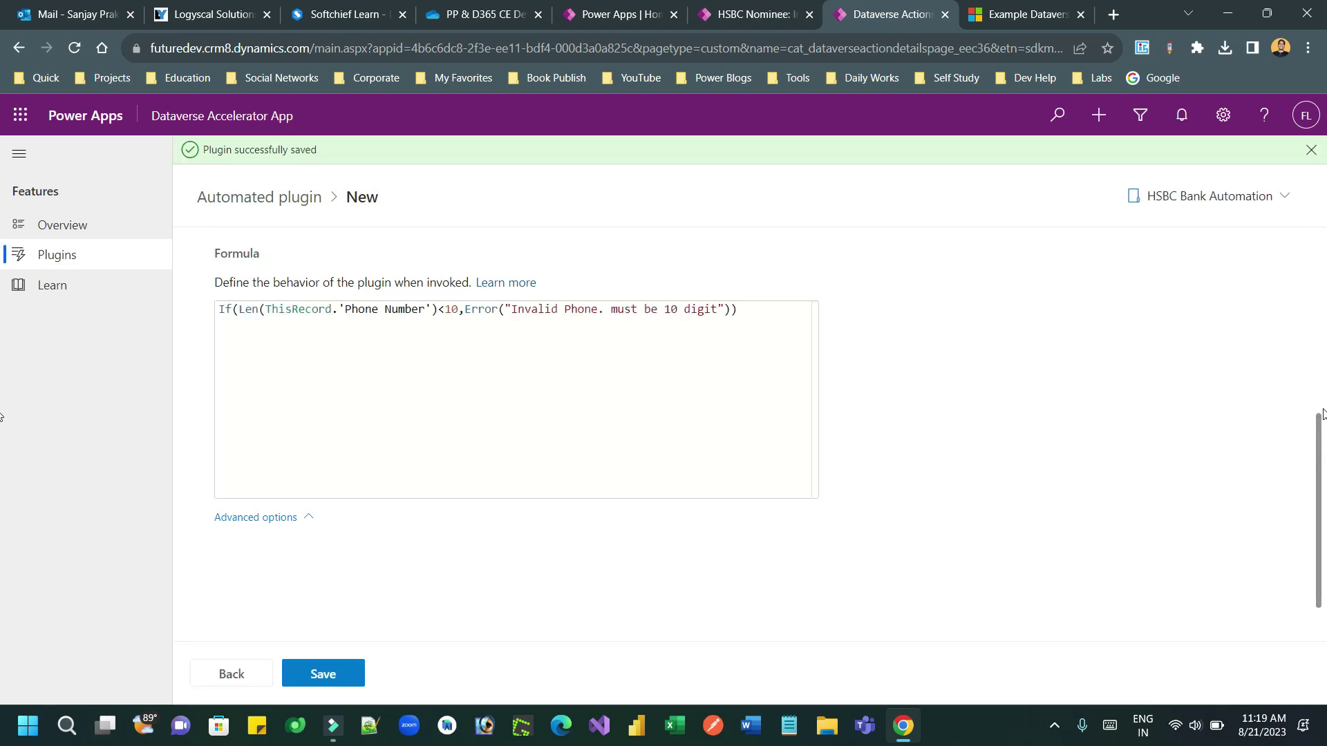
pyautogui.scroll(-1, 1320, 445)
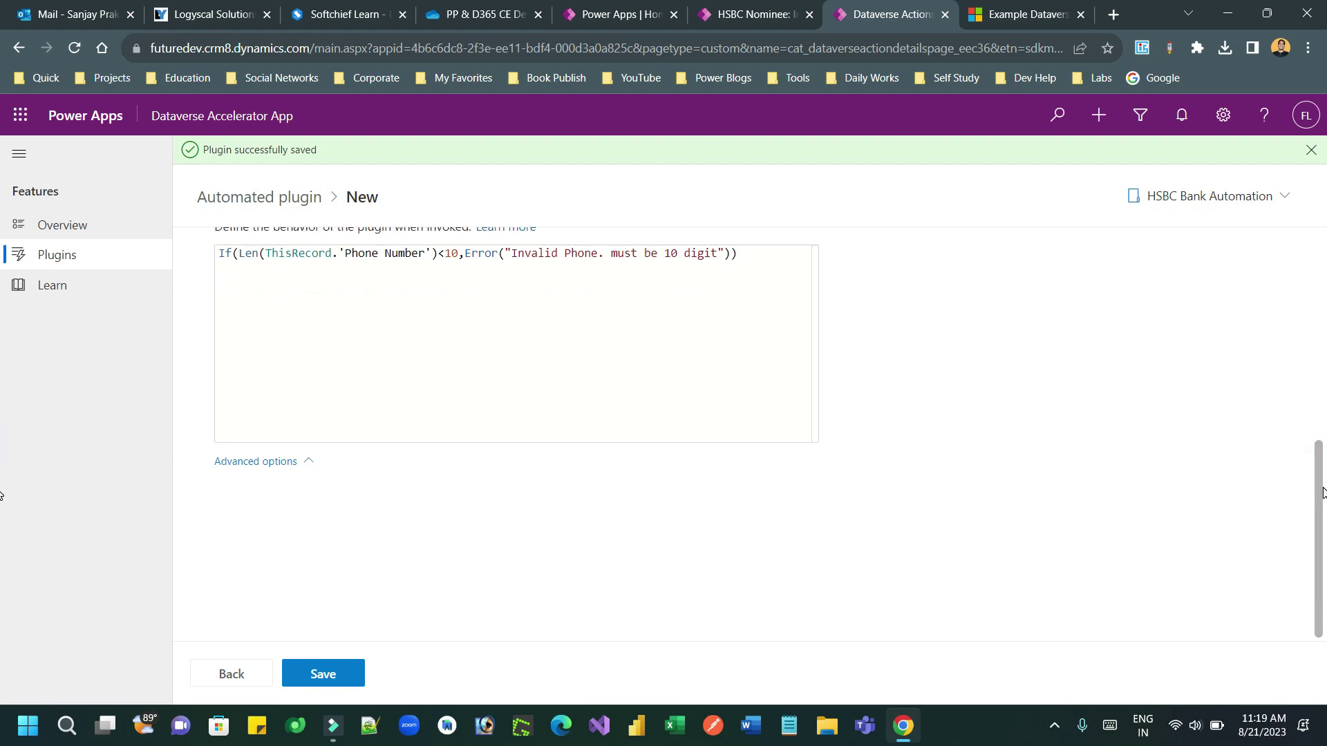
# - Start a new HSBC Nominee, discard the old draft, and fill in the nominee's name and address
pyautogui.click(752, 14)
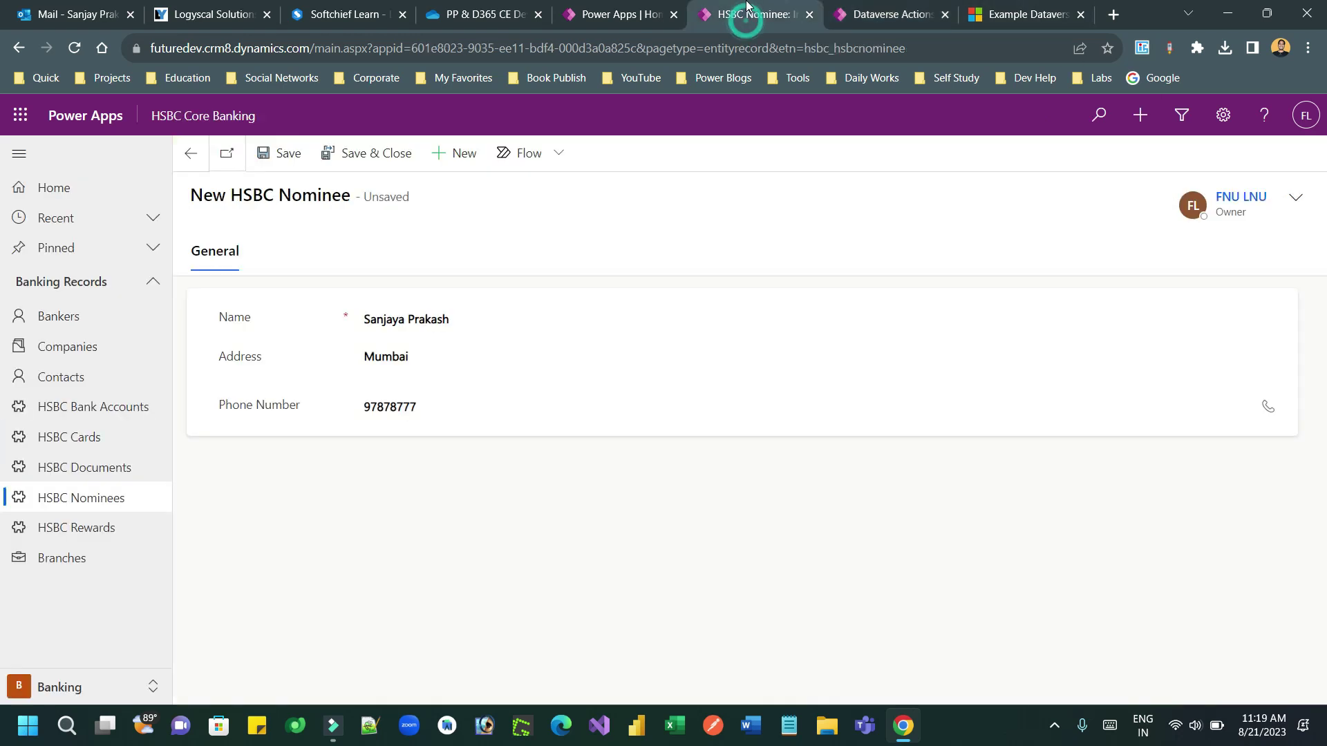
pyautogui.click(465, 157)
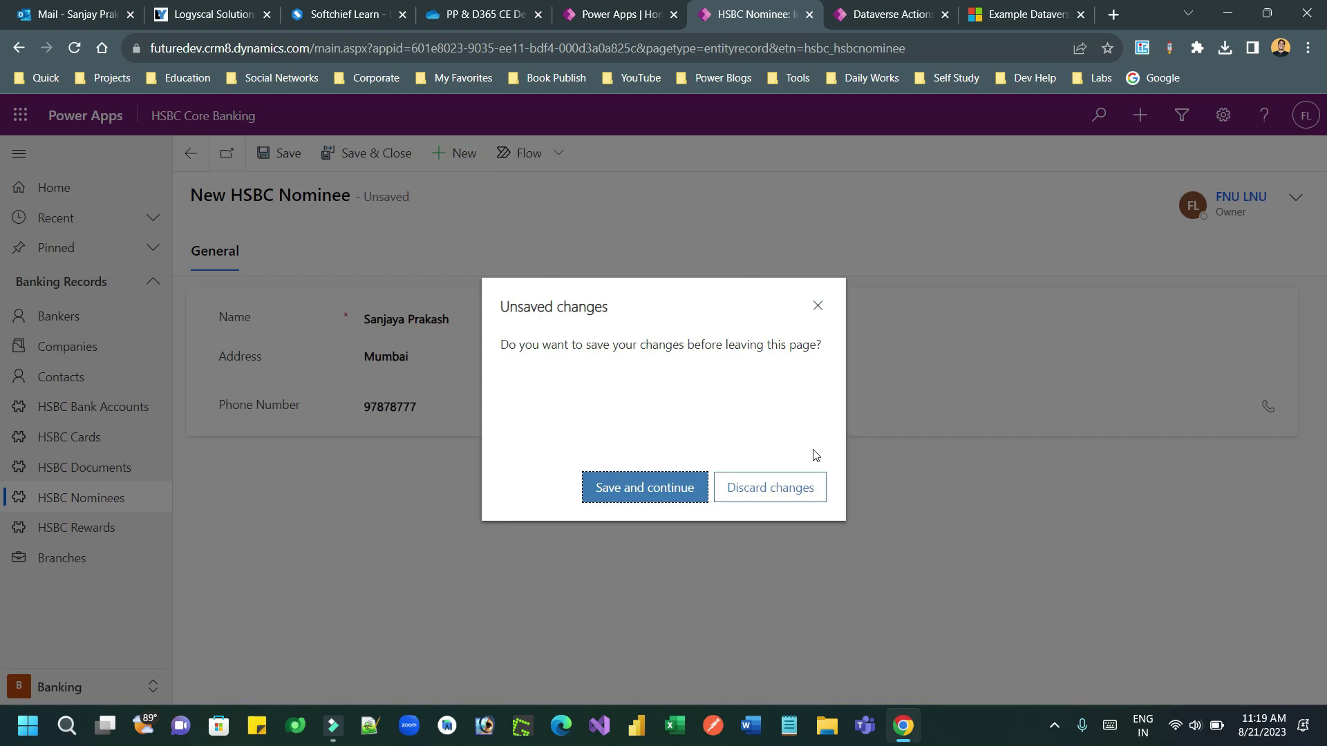
pyautogui.click(752, 487)
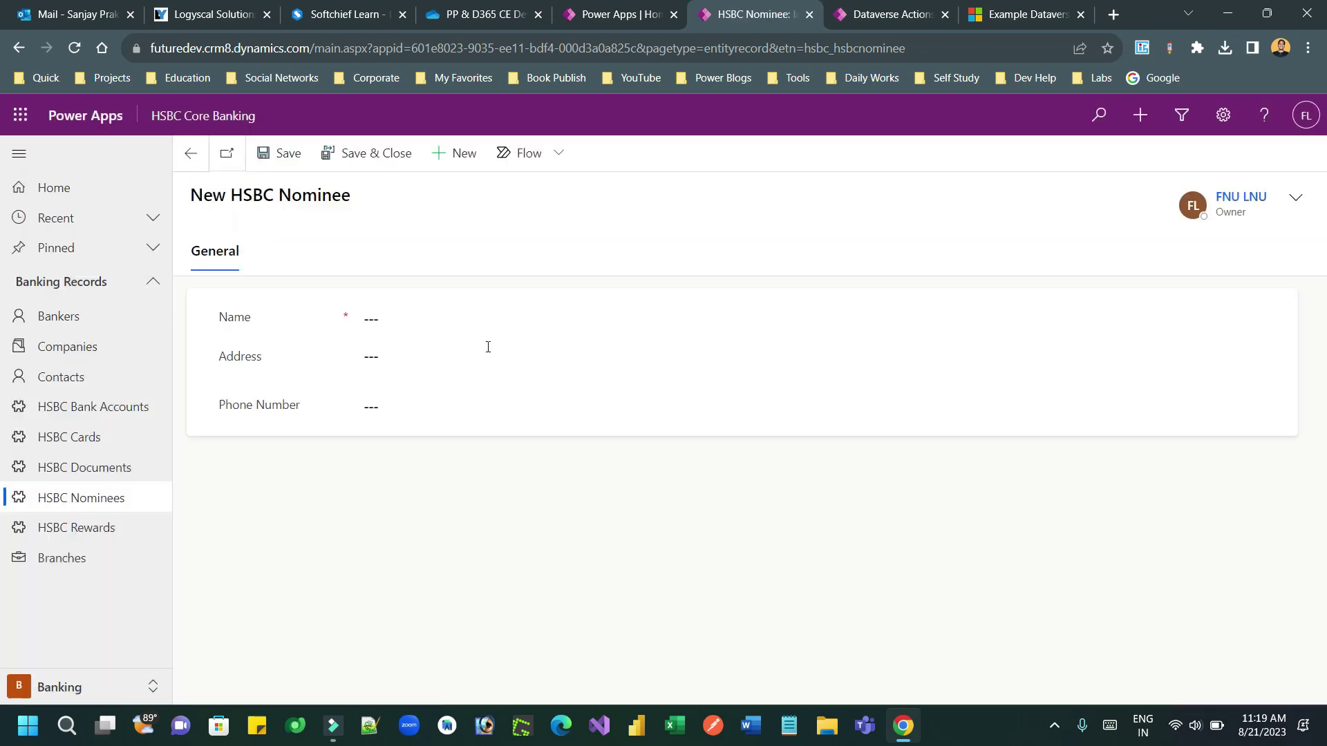
pyautogui.click(418, 321)
pyautogui.write('Rakesh')
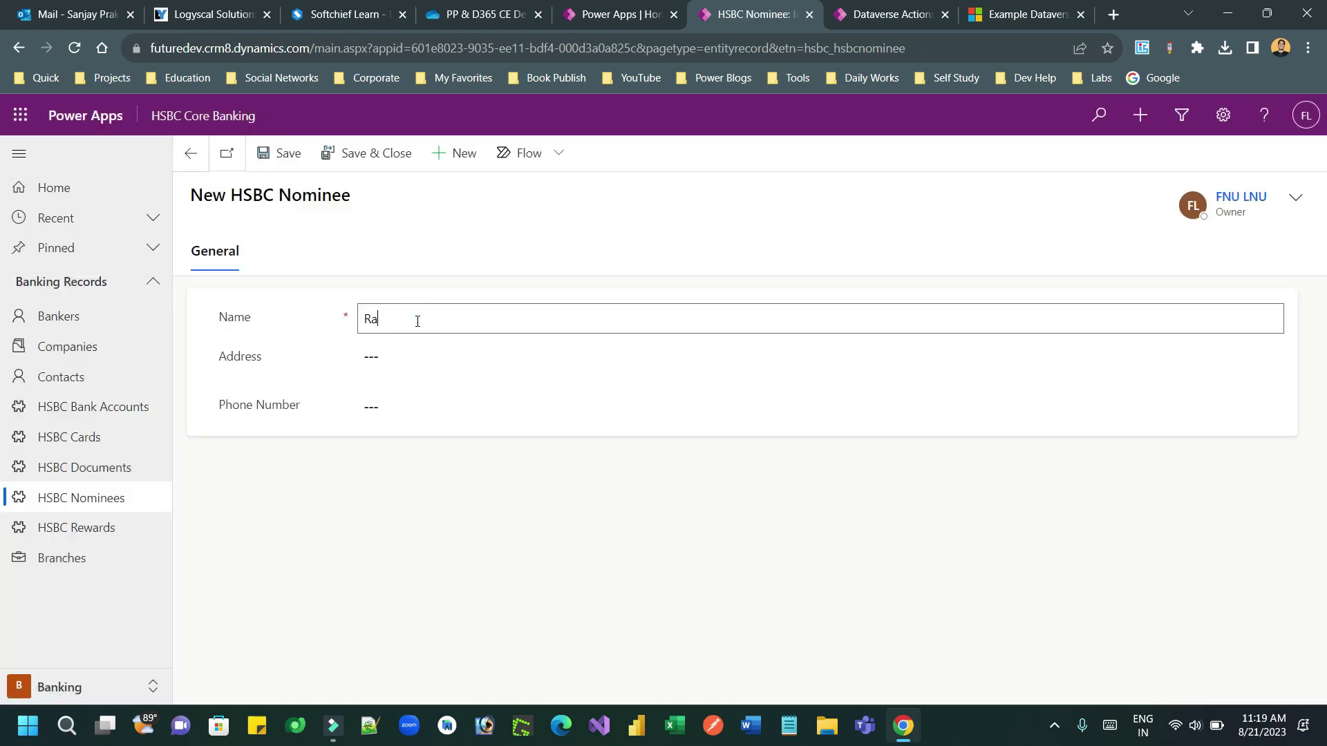
pyautogui.press('Tab')
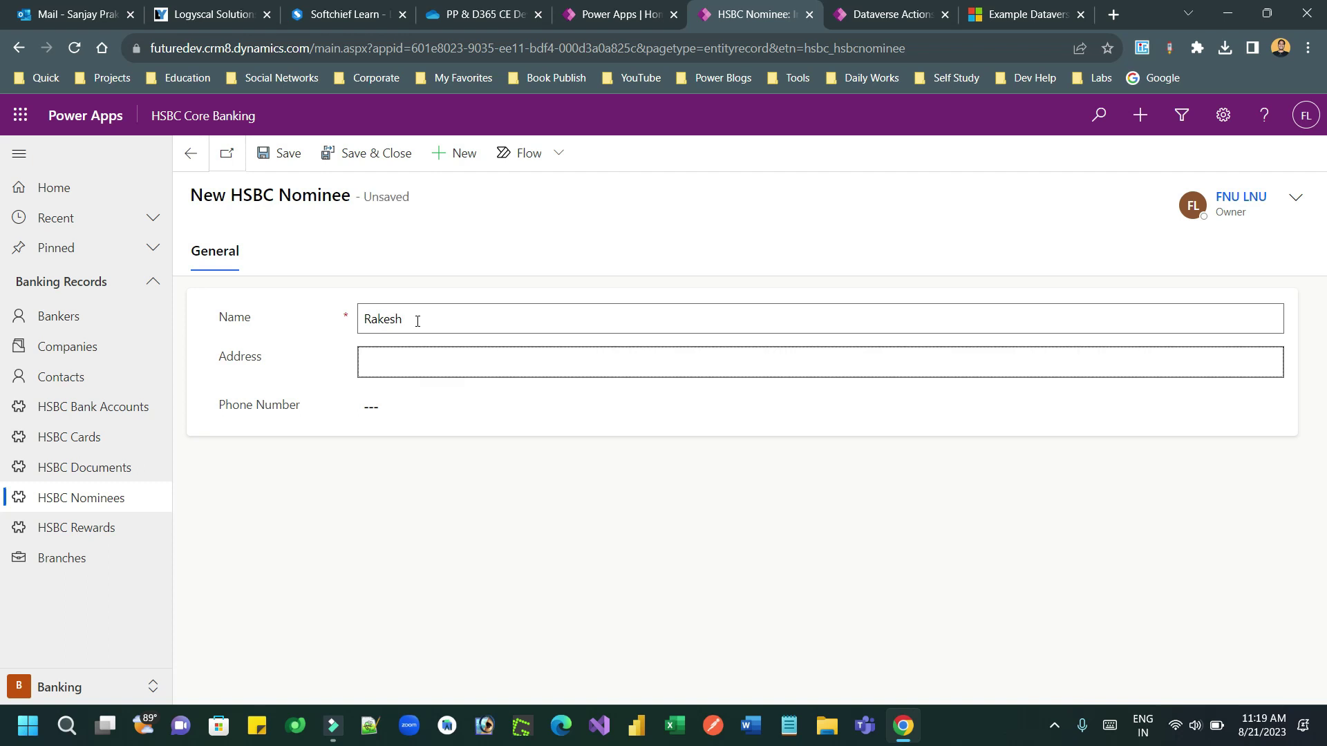
pyautogui.write('mumbai')
pyautogui.click(404, 413)
# - Enter phone 1234, save, and dismiss the 'Invalid Phone. must be 10 digit' error
pyautogui.write('1234')
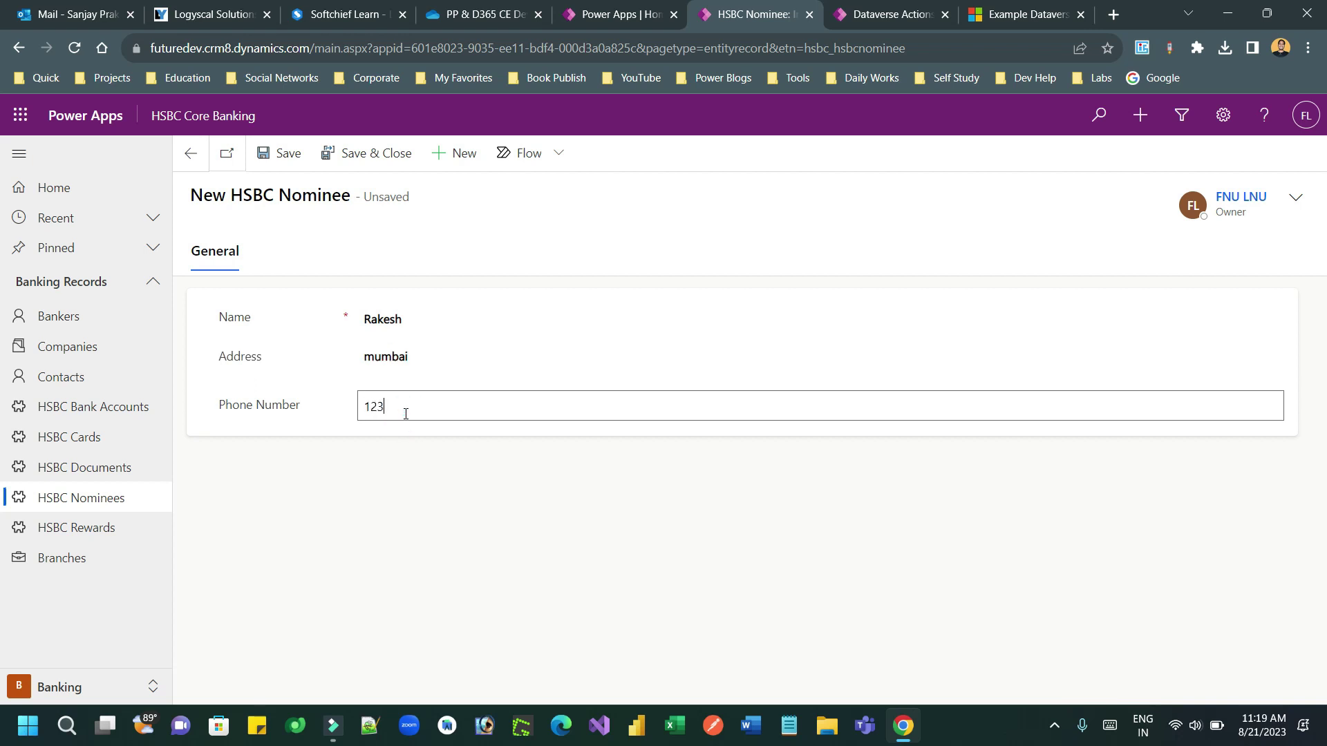
pyautogui.click(277, 152)
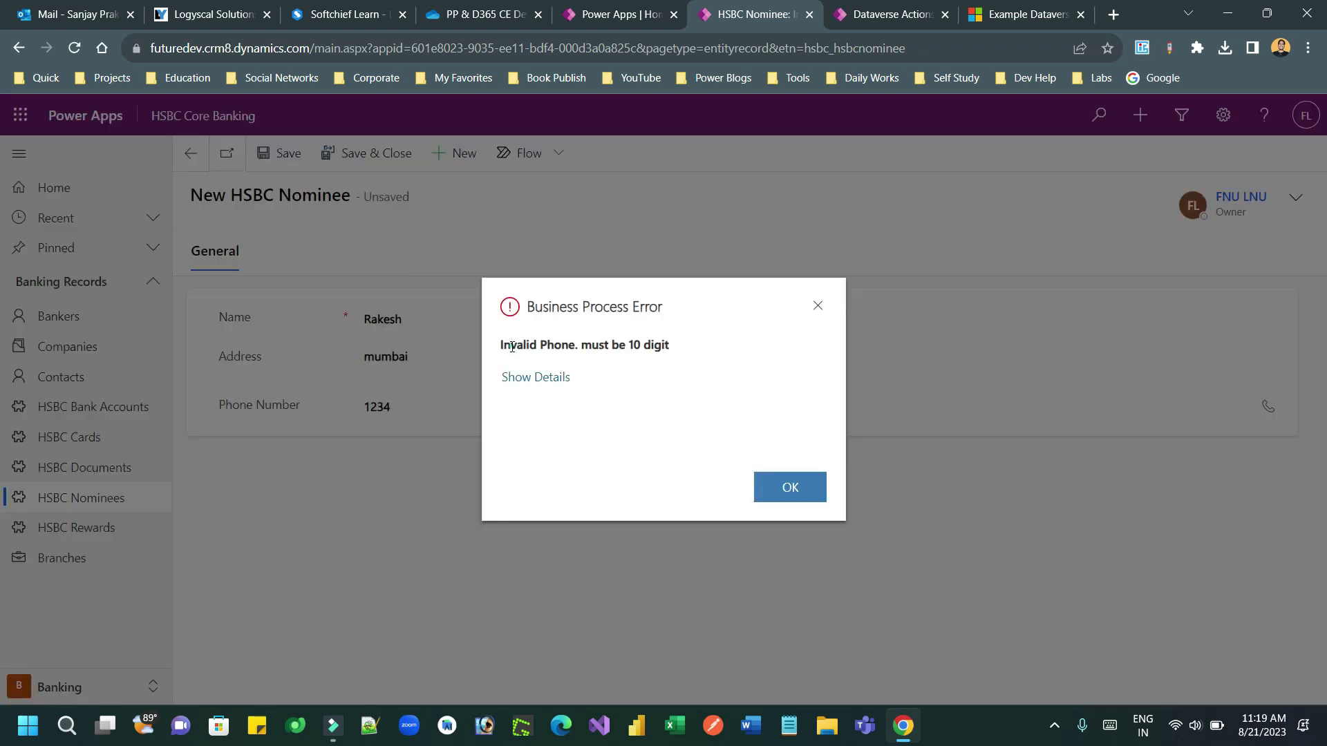
pyautogui.moveTo(511, 346); pyautogui.dragTo(679, 359)
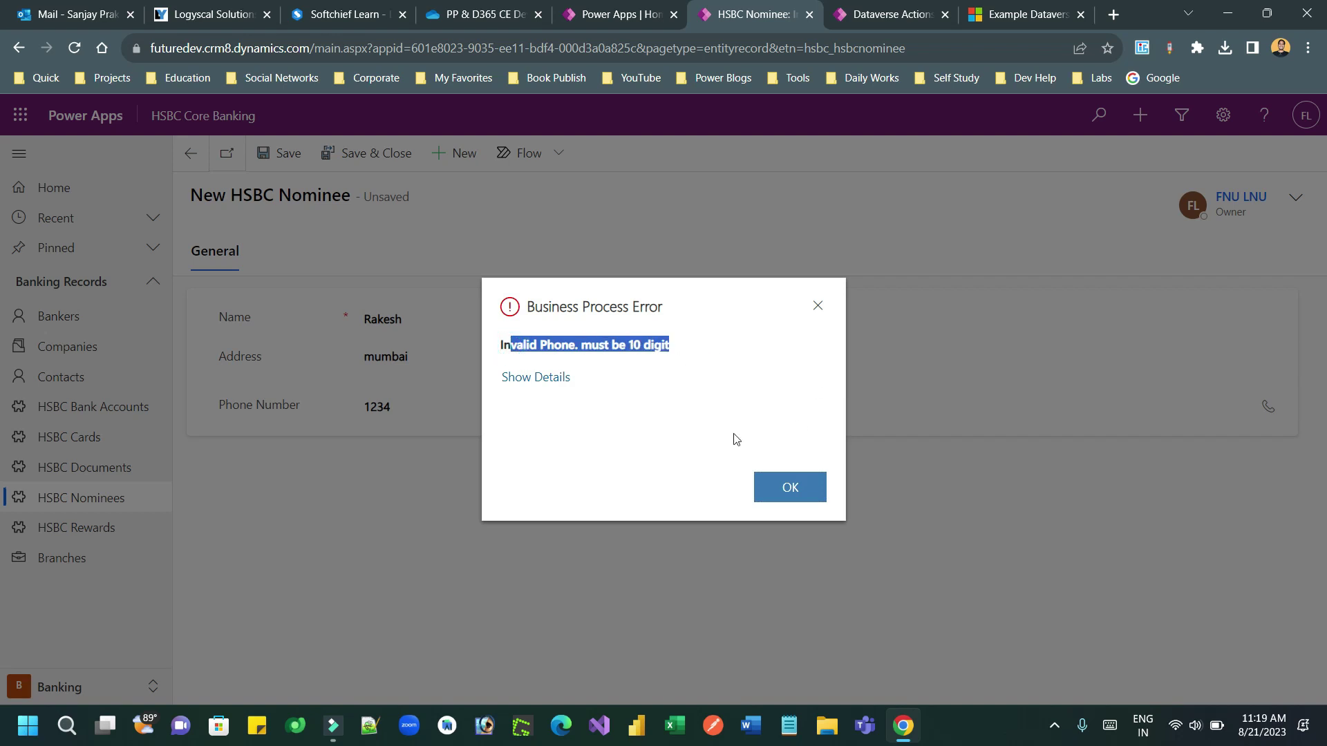
pyautogui.click(707, 332)
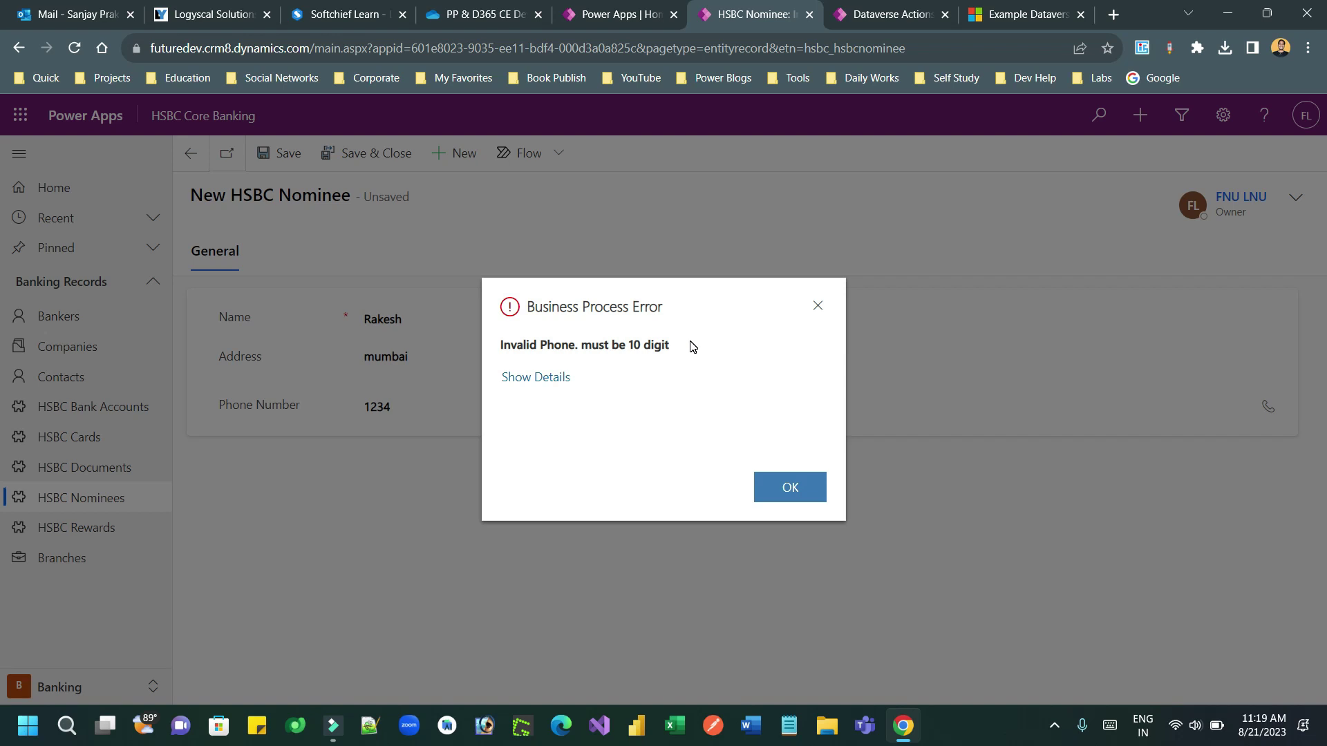
pyautogui.click(788, 484)
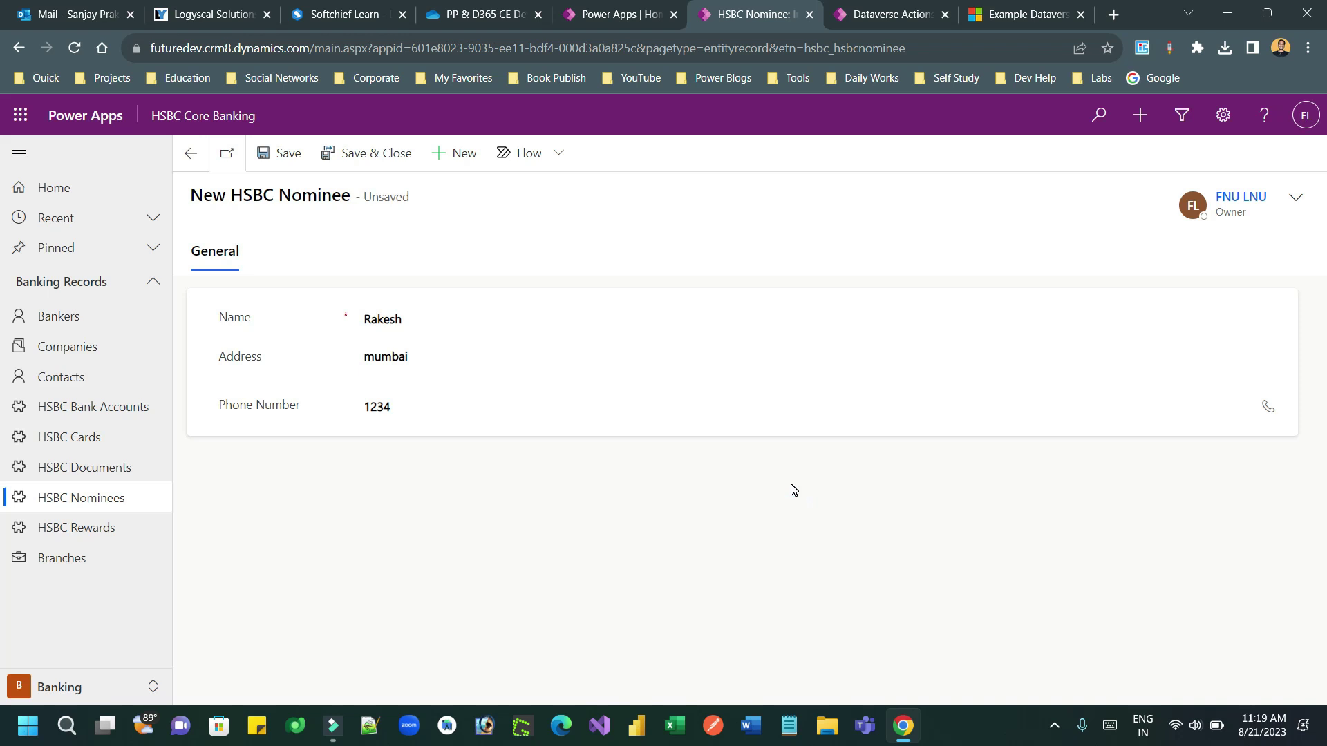
# - Review the saved plugin formula, highlighting the phone-length condition and the error message
pyautogui.click(872, 14)
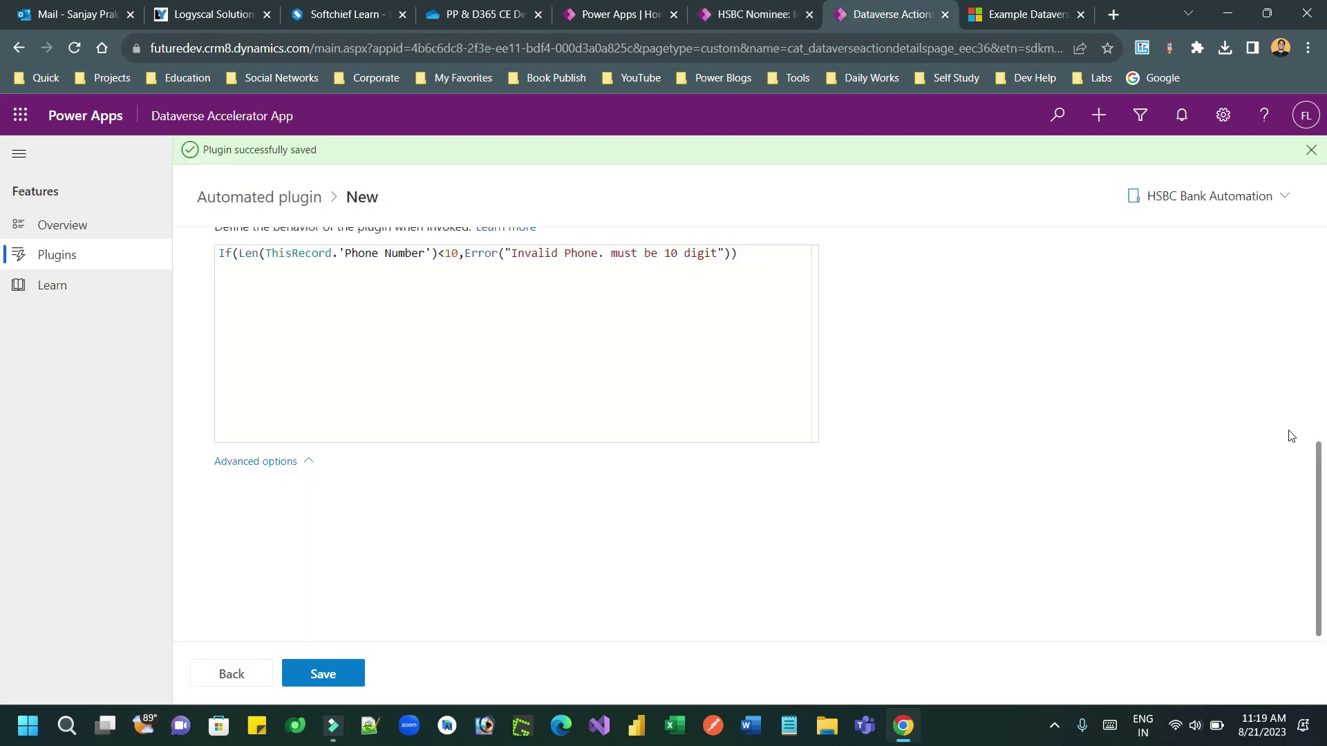
pyautogui.moveTo(1317, 490); pyautogui.dragTo(1323, 401)
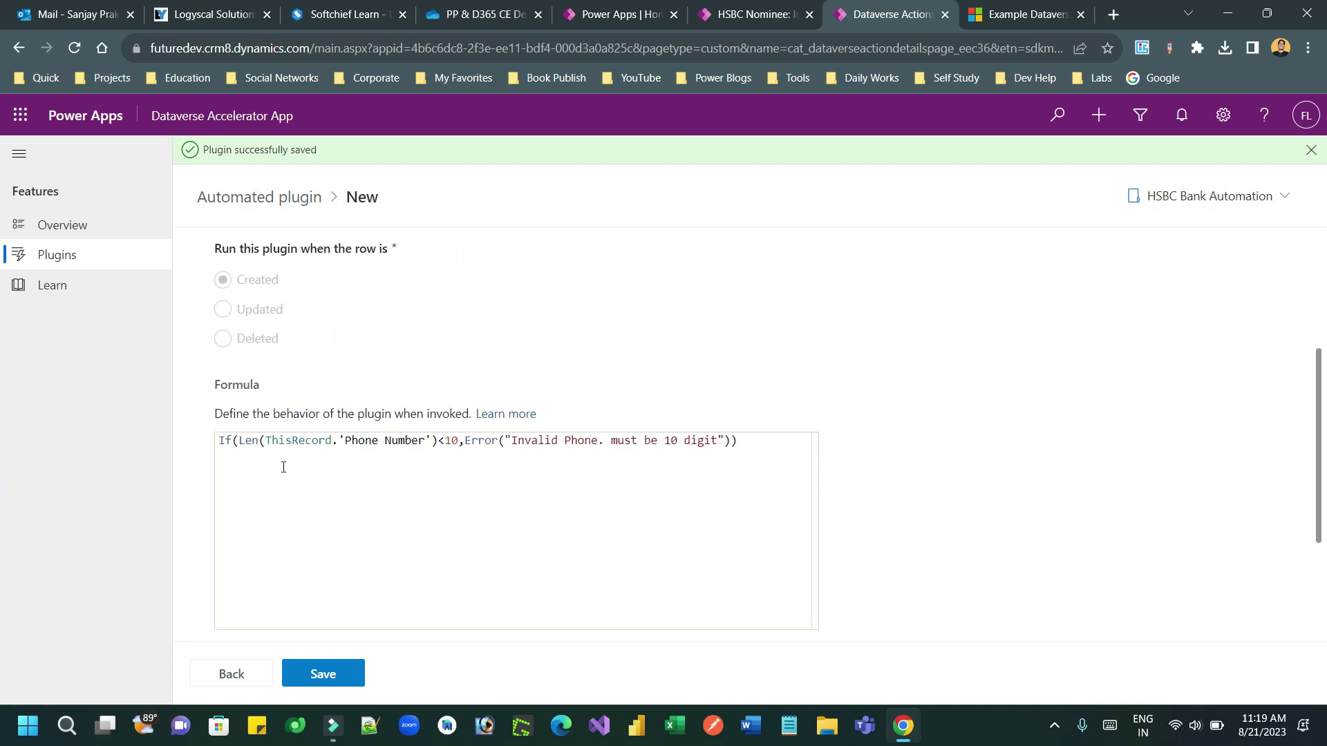
pyautogui.moveTo(282, 440); pyautogui.dragTo(710, 442)
pyautogui.click(465, 440)
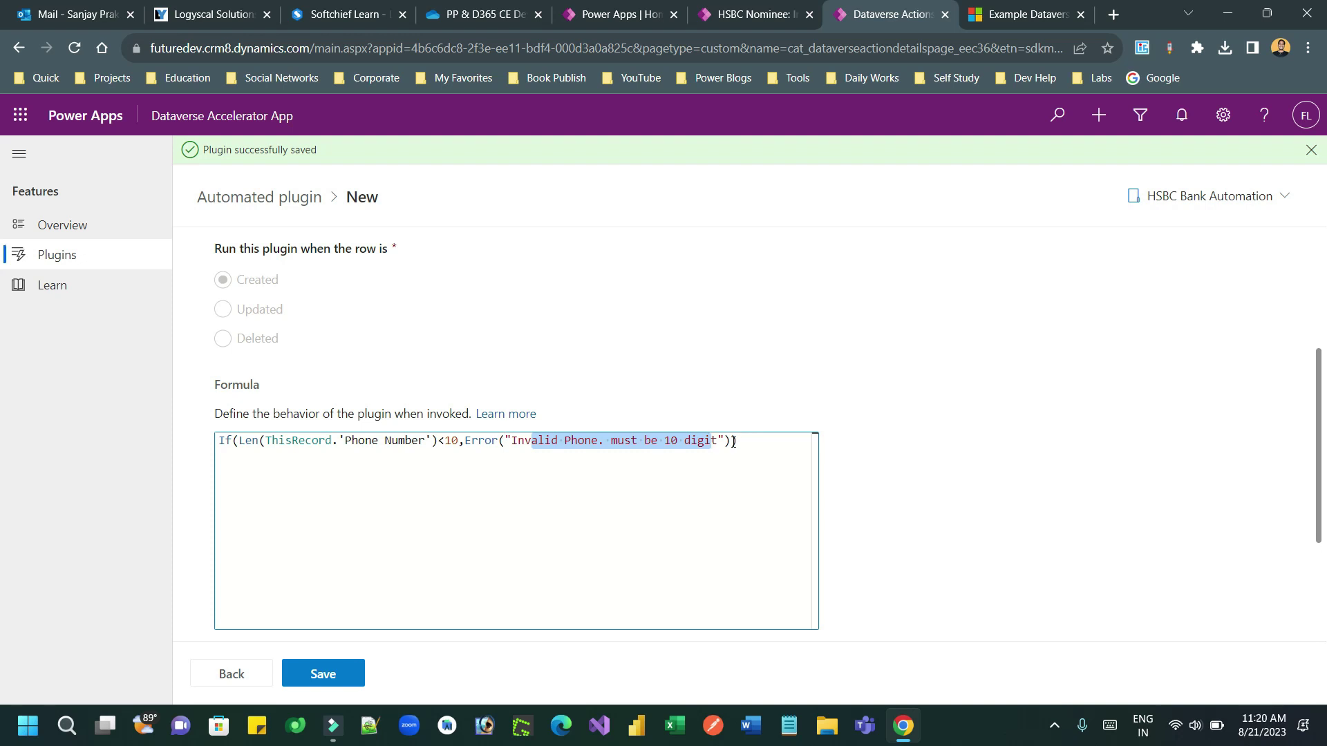
pyautogui.click(733, 442)
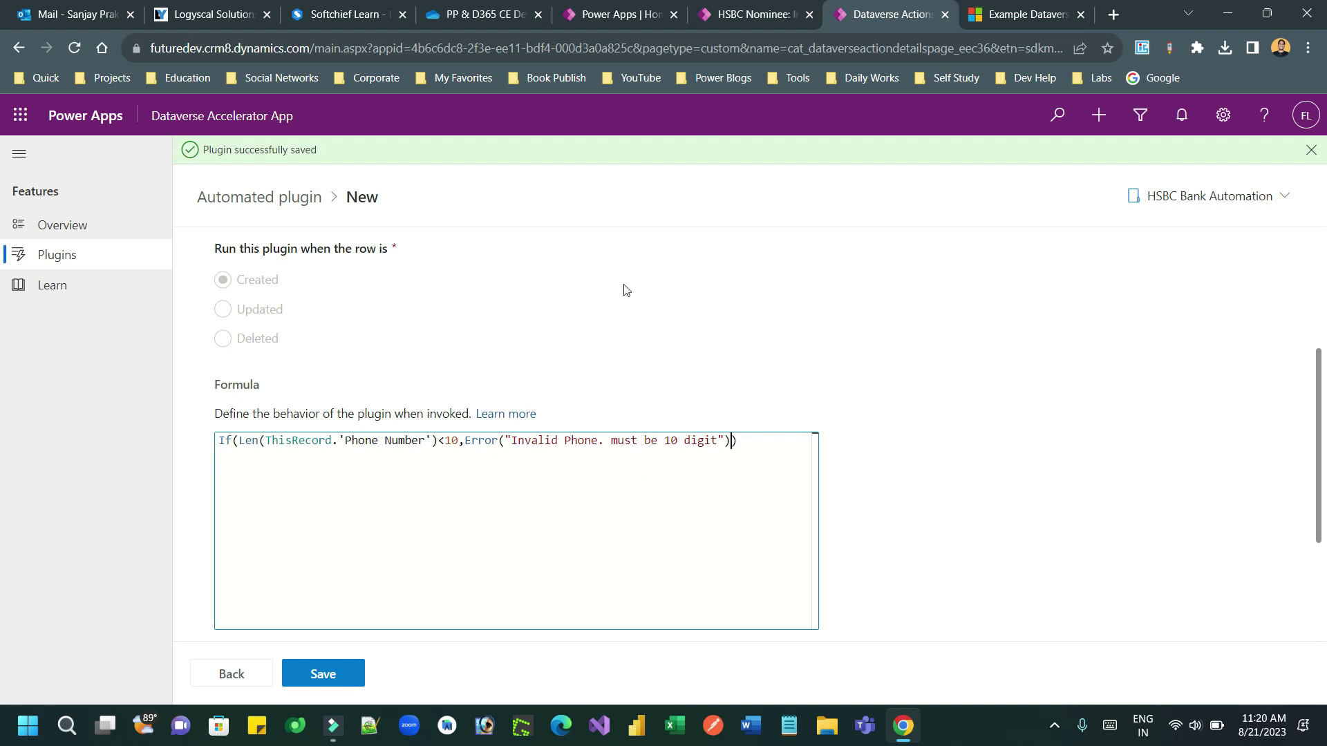
pyautogui.click(753, 14)
pyautogui.click(270, 157)
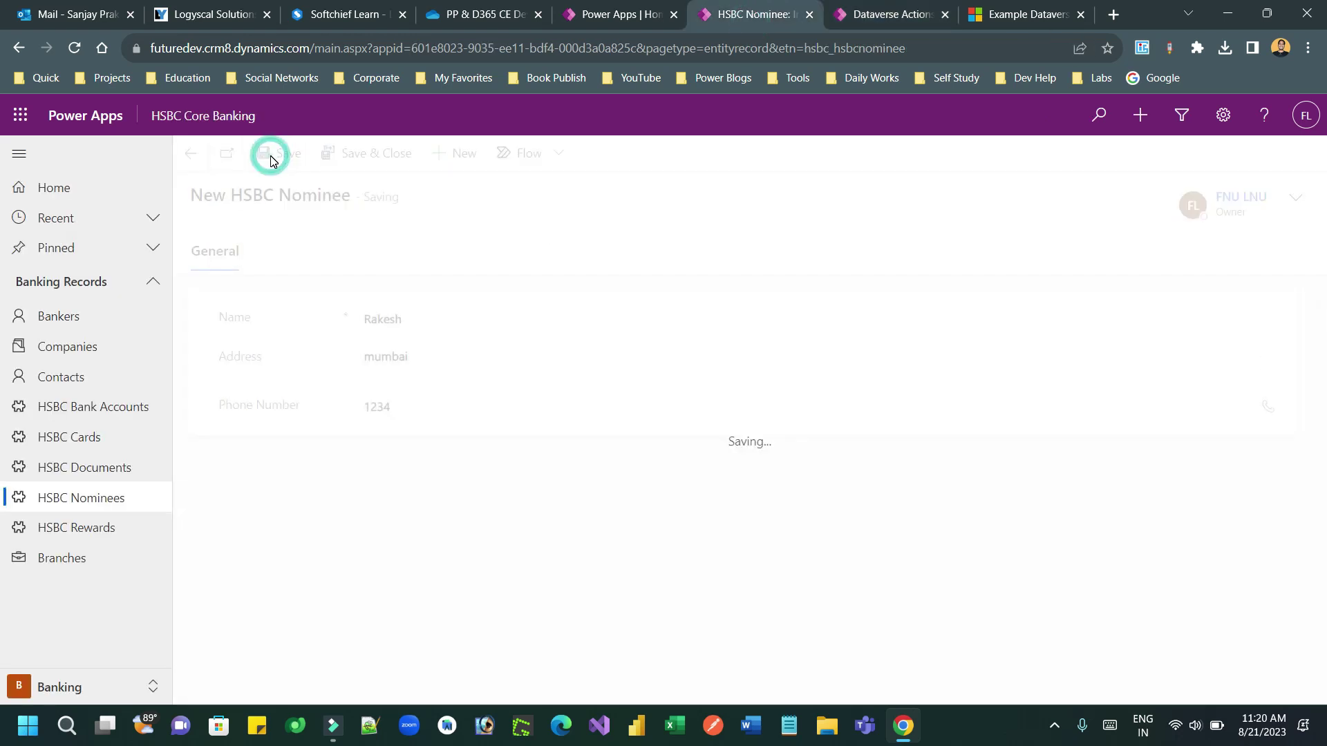
pyautogui.click(781, 488)
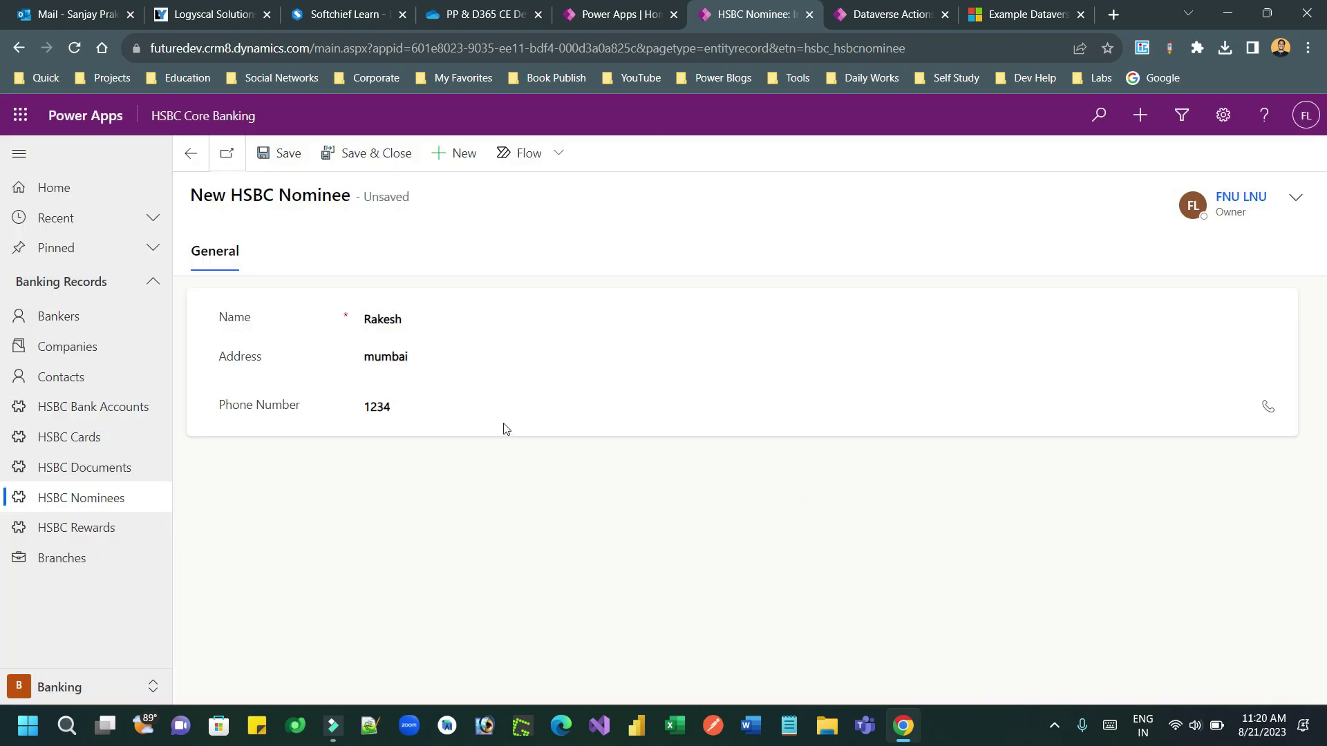
pyautogui.click(445, 406)
pyautogui.write('567898')
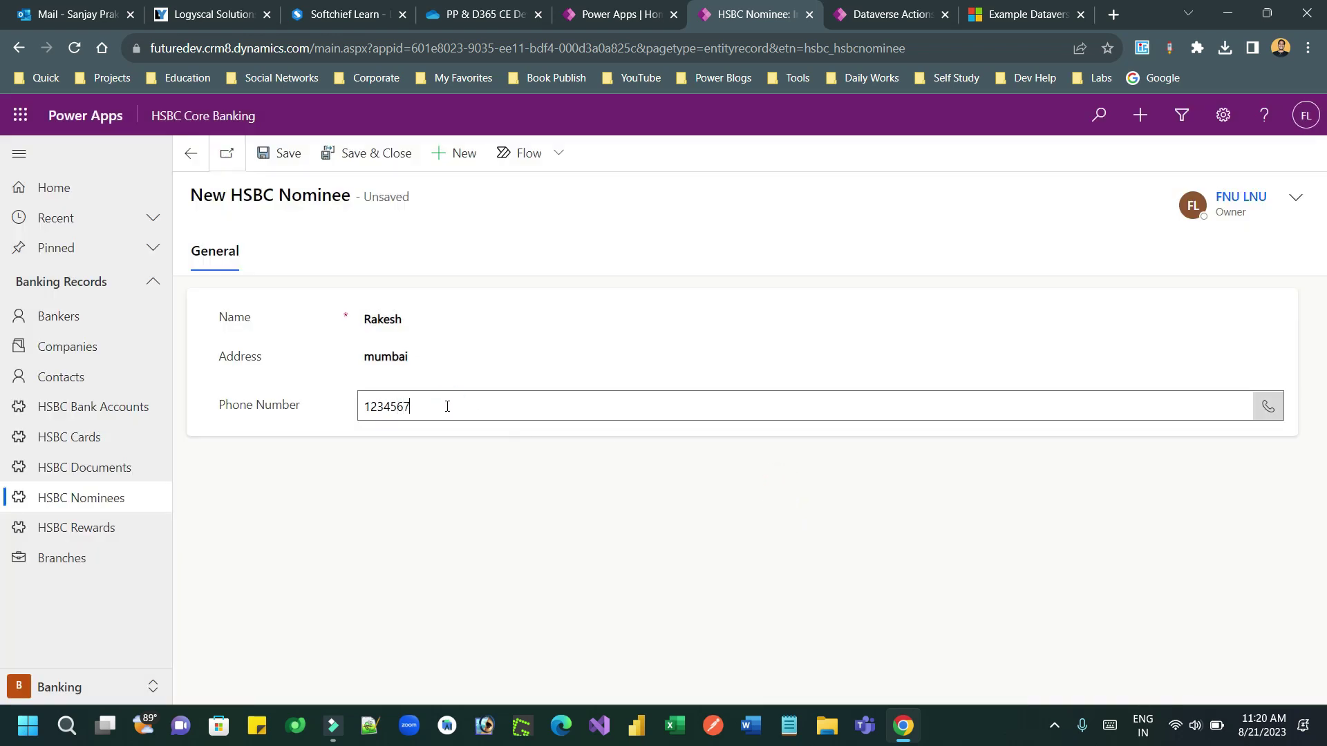
pyautogui.click(283, 155)
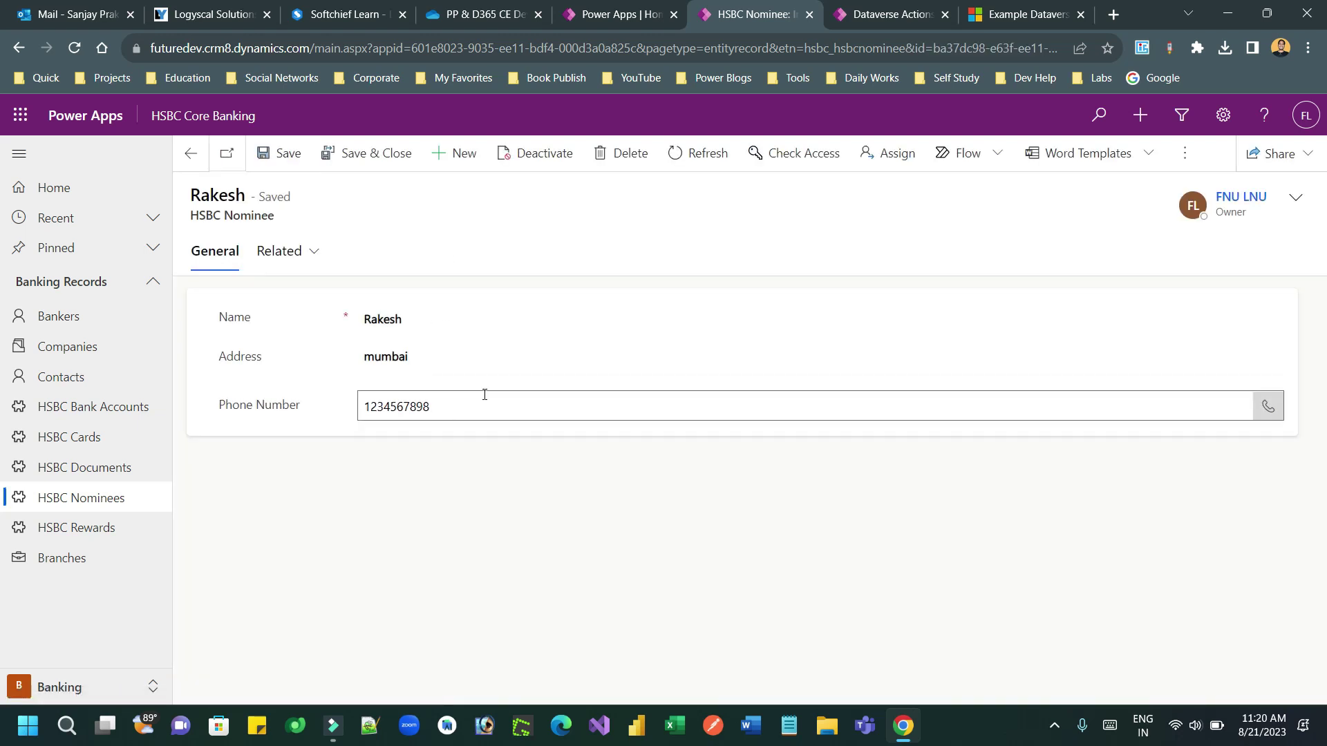
pyautogui.click(885, 19)
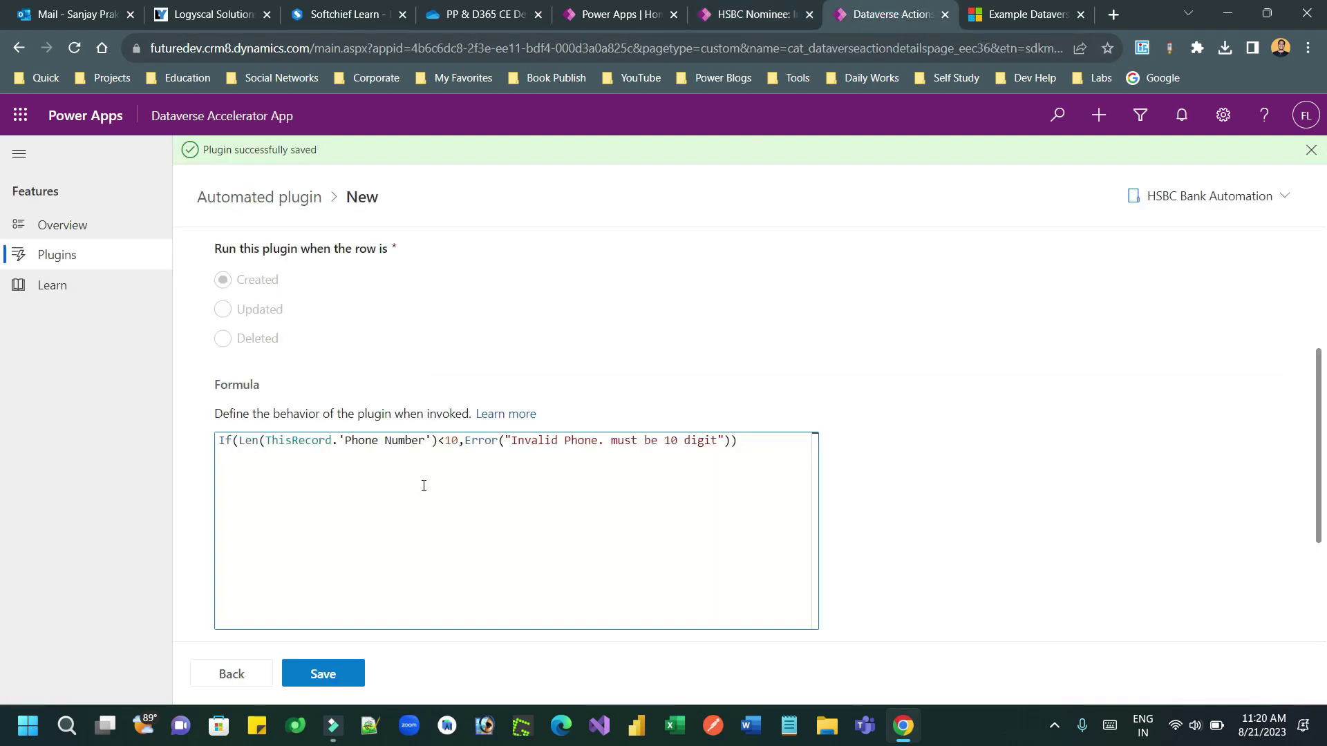